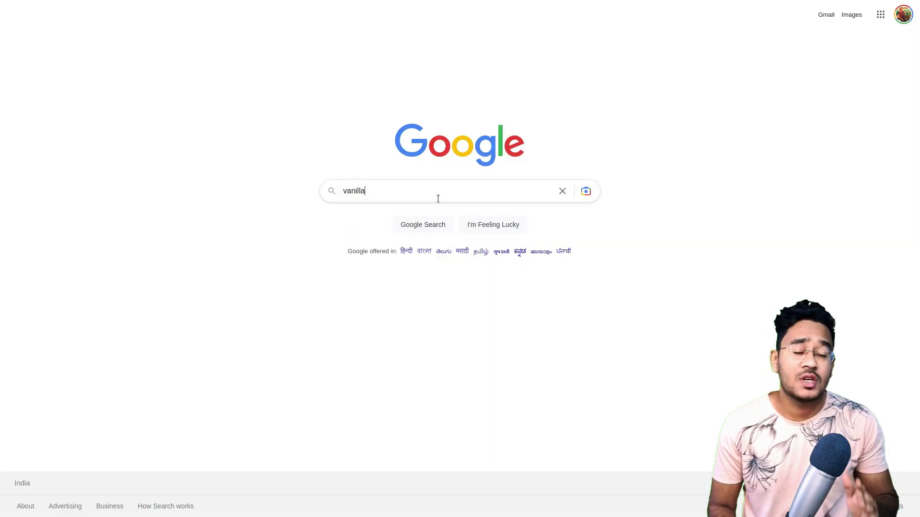
Search Google for 'vanilla os' and open the 22.10 release downloads from vanillaos.org
text(os)
key(Return)
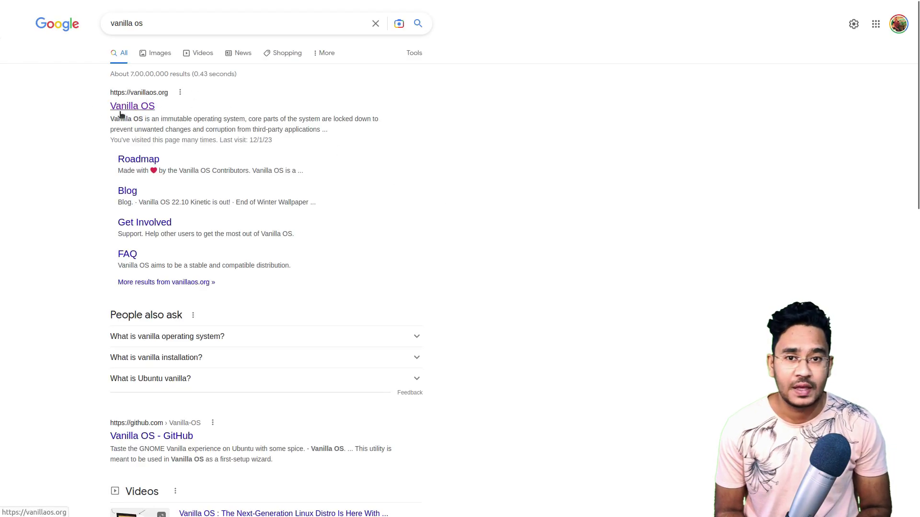
click(165, 95)
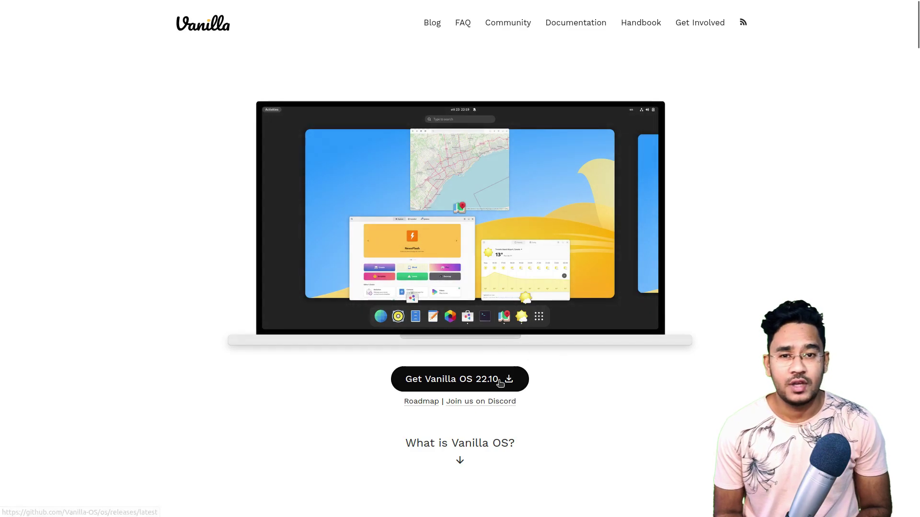
click(499, 383)
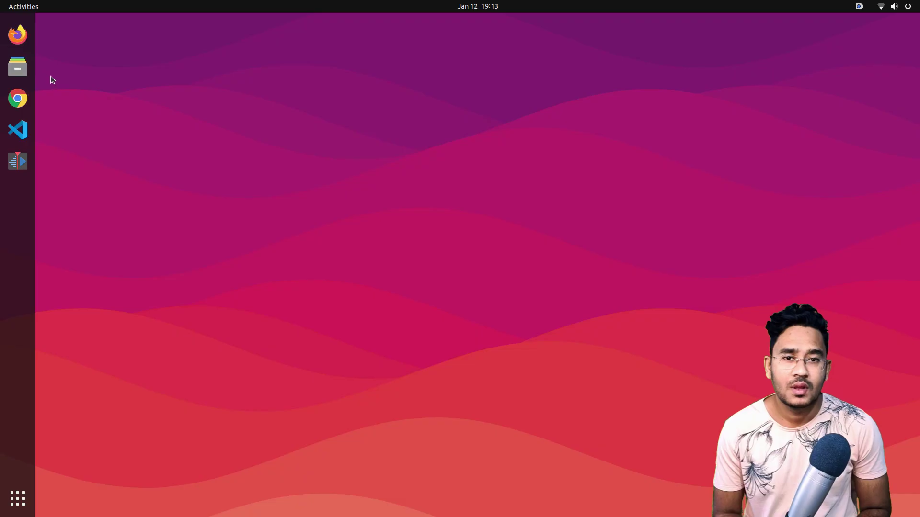
click(18, 66)
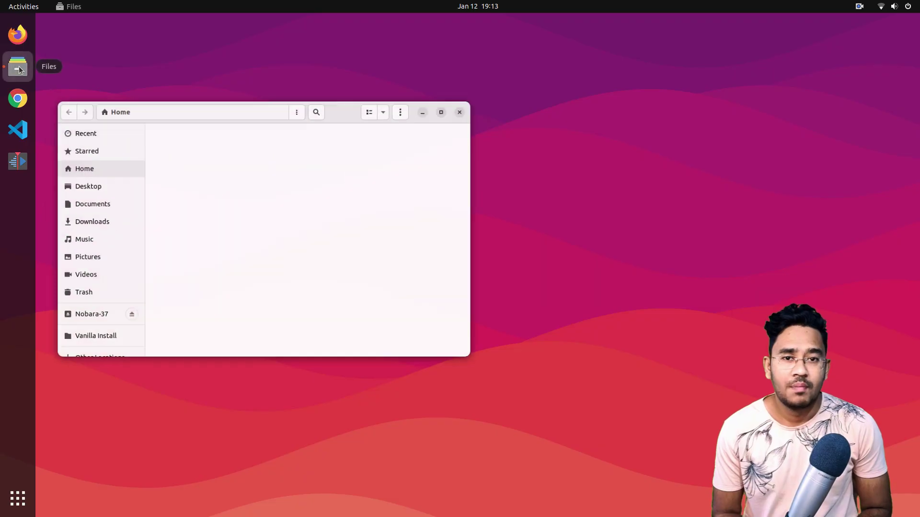
Open the VanillaOS ISO from Downloads with Disk Image Writer
click(88, 211)
click(179, 159)
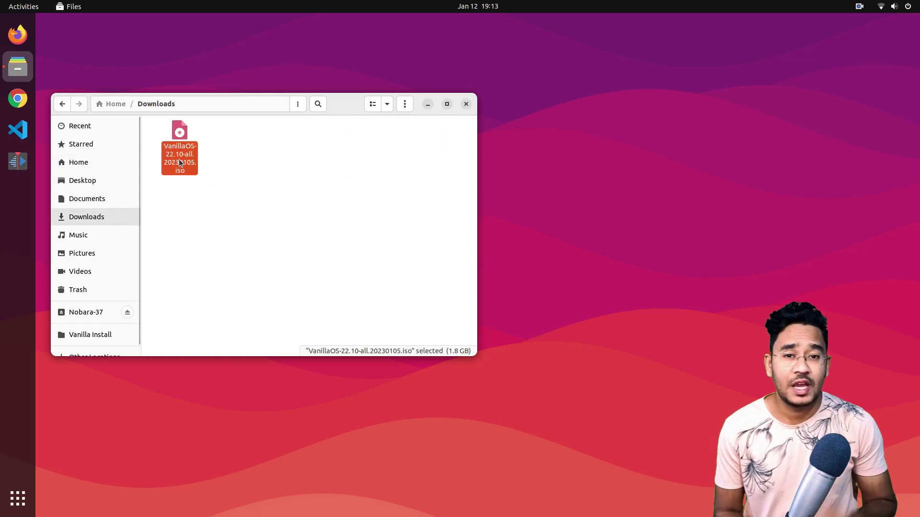
right_click(179, 160)
click(263, 180)
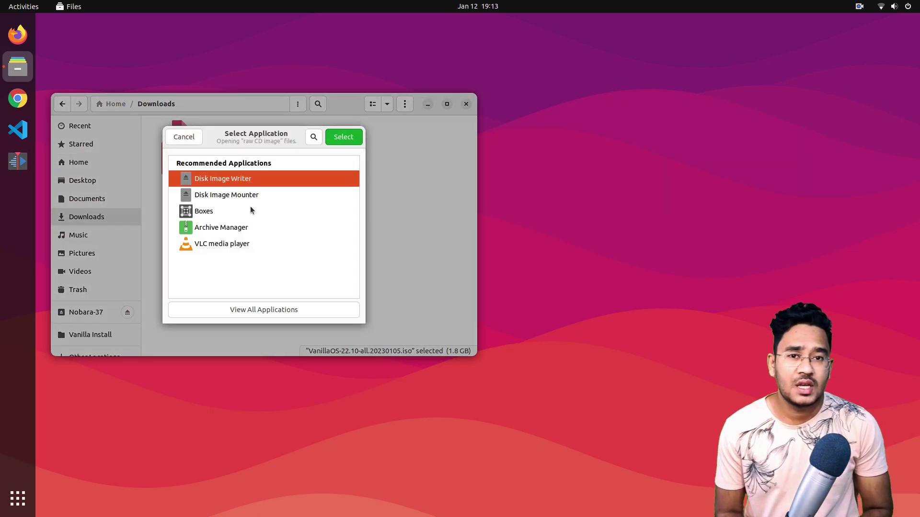
click(351, 138)
Restore the ISO onto the 31 GB Drive, confirming the overwrite with the account password
click(536, 281)
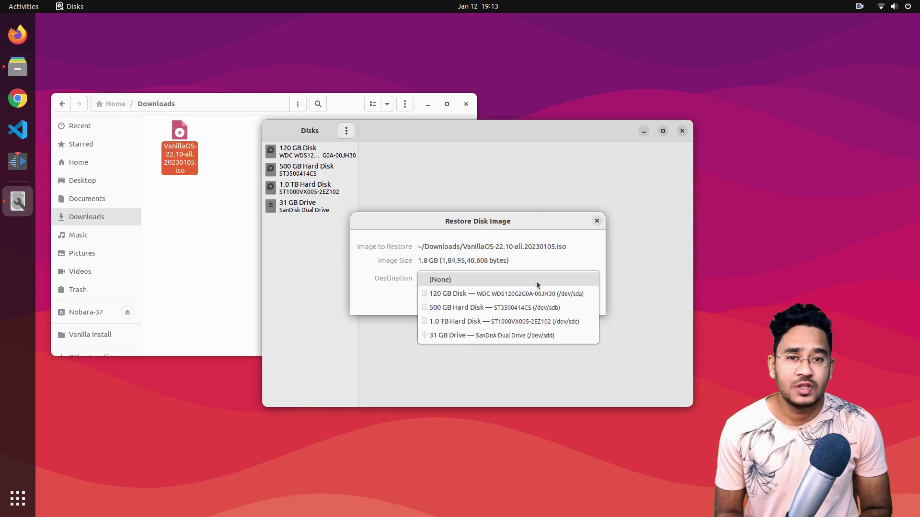
click(480, 335)
click(565, 309)
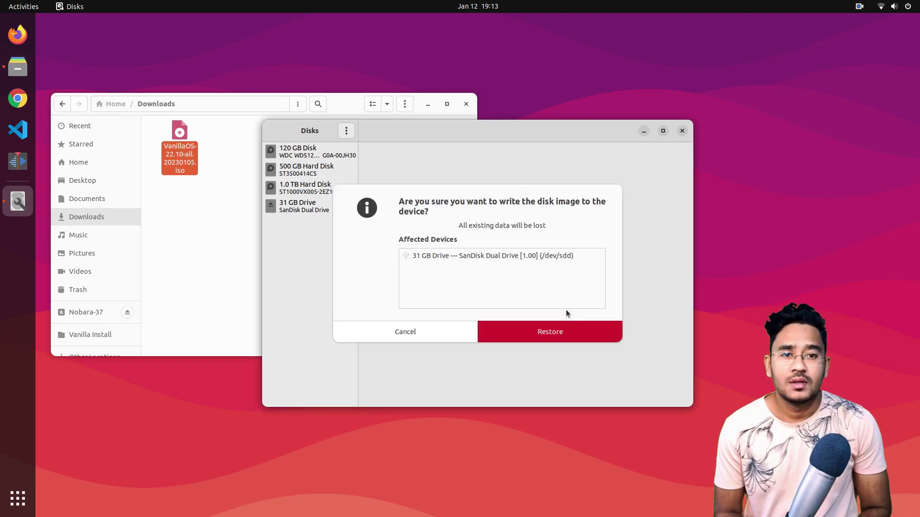
click(549, 327)
text(•••••••)
key(Return)
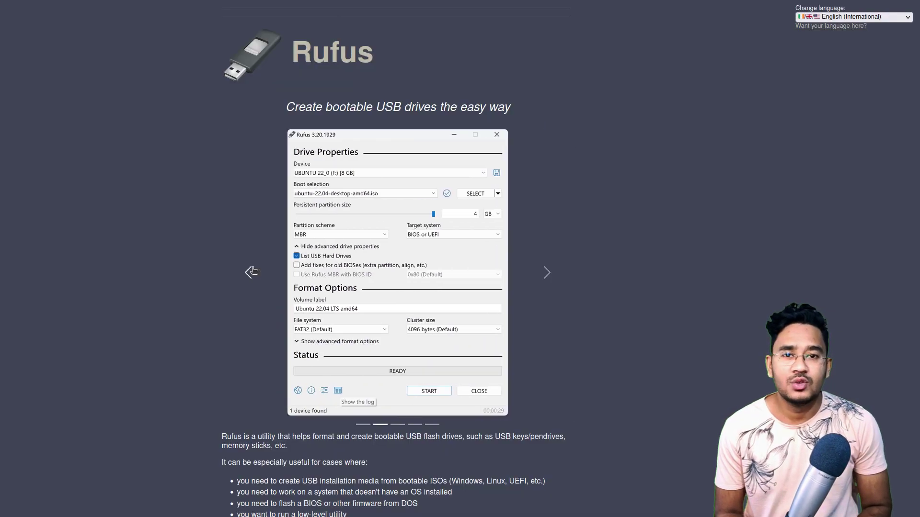
Advance the Rufus screenshot slideshow three slides
click(540, 285)
click(540, 285)
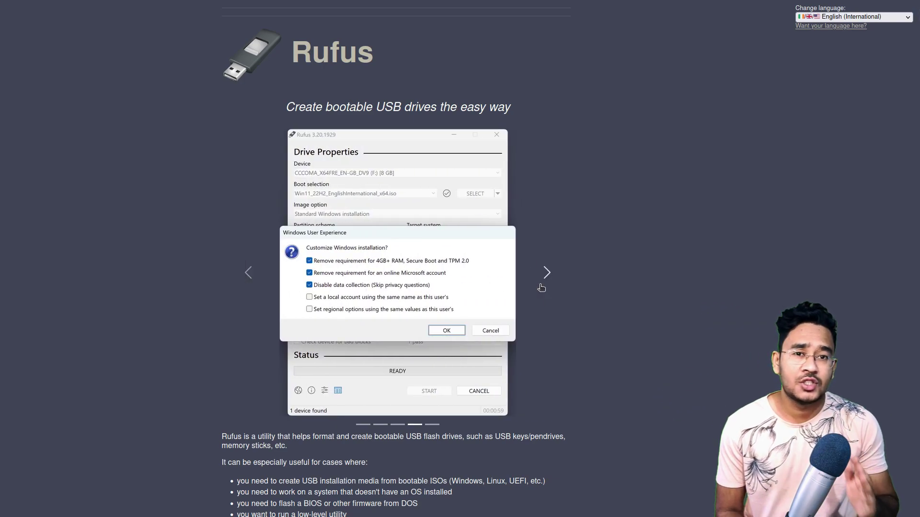
click(541, 286)
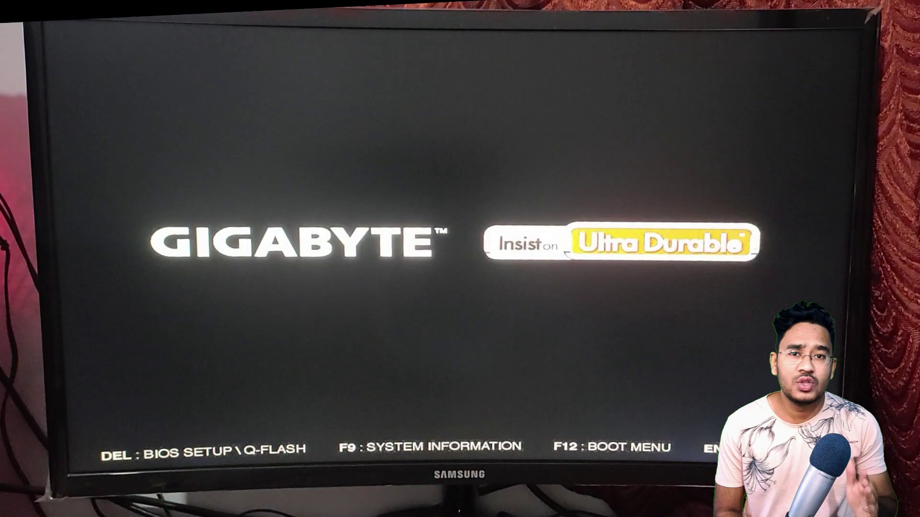
Bring up the boot device menu with F12 to boot from the SanDisk USB
key(F12)
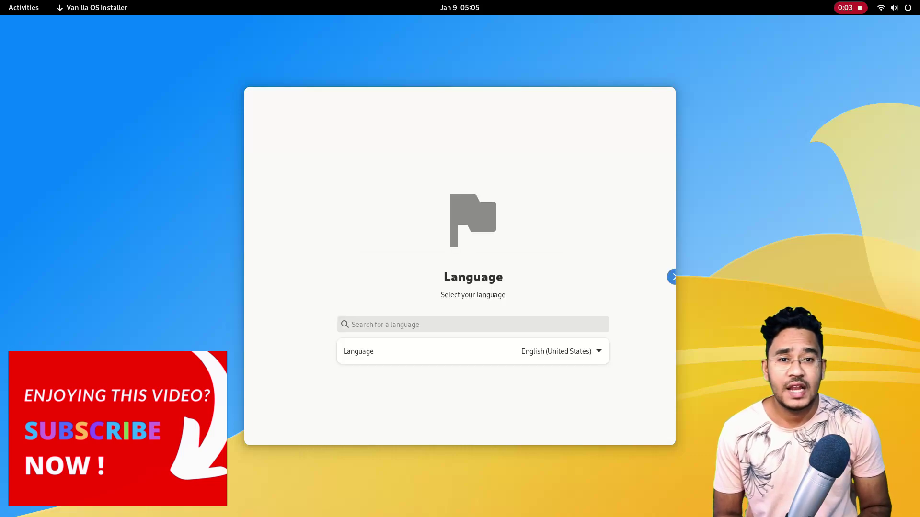
Choose English (United States) as the installer language and continue
text(hind)
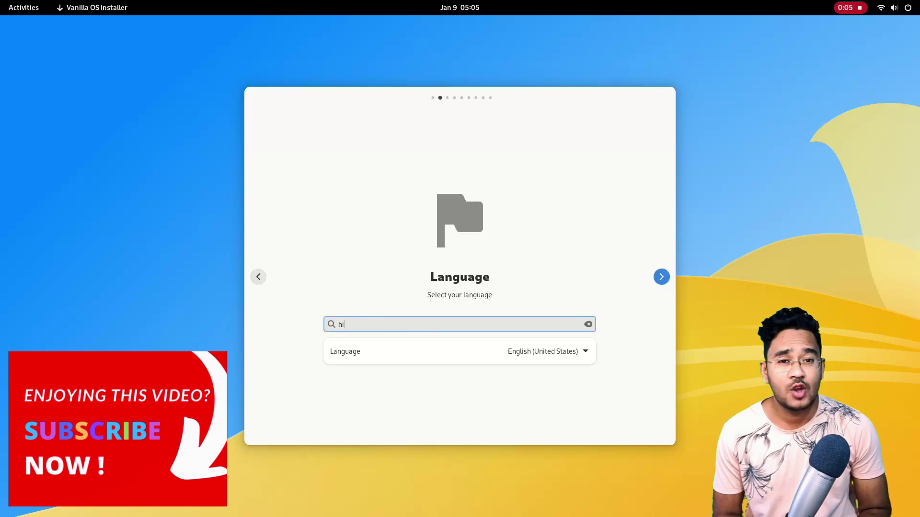
key(BackSpace)
key(BackSpace)
key(BackSpace)
key(BackSpace)
text(e)
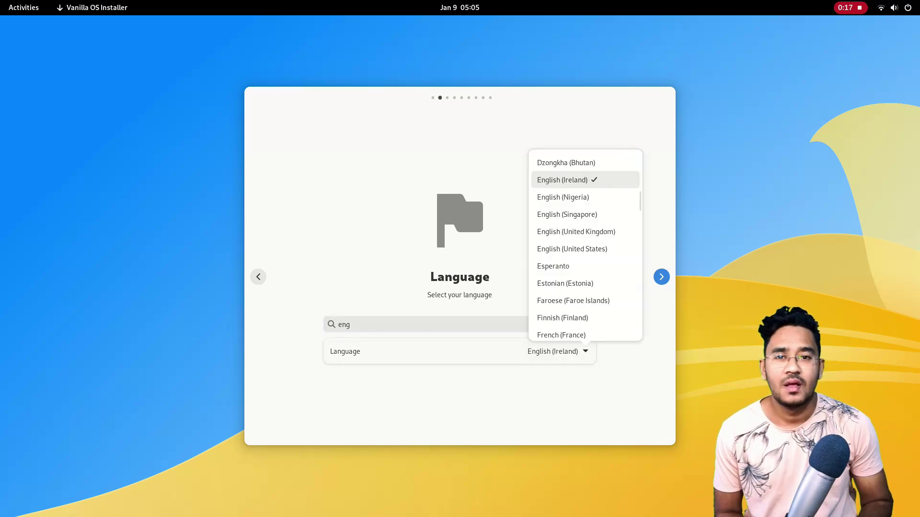
key(Down)
key(Down)
key(Down)
key(Down)
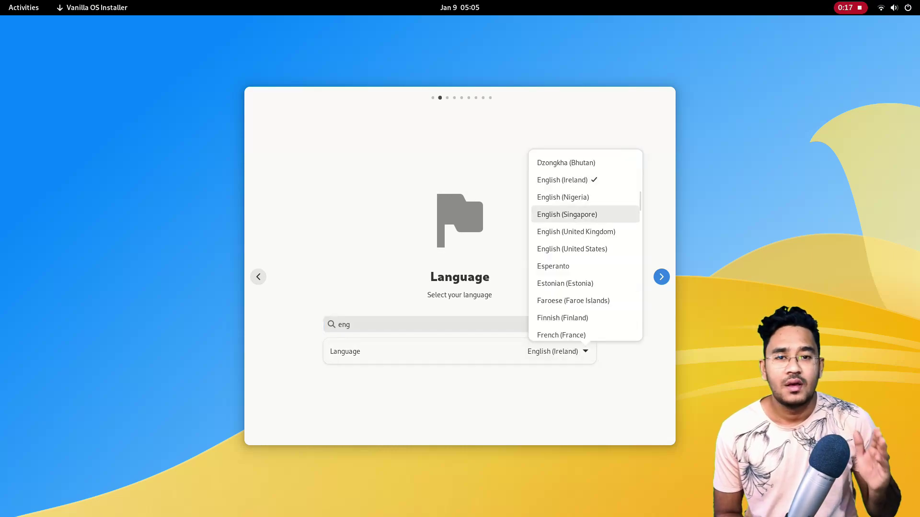
key(Return)
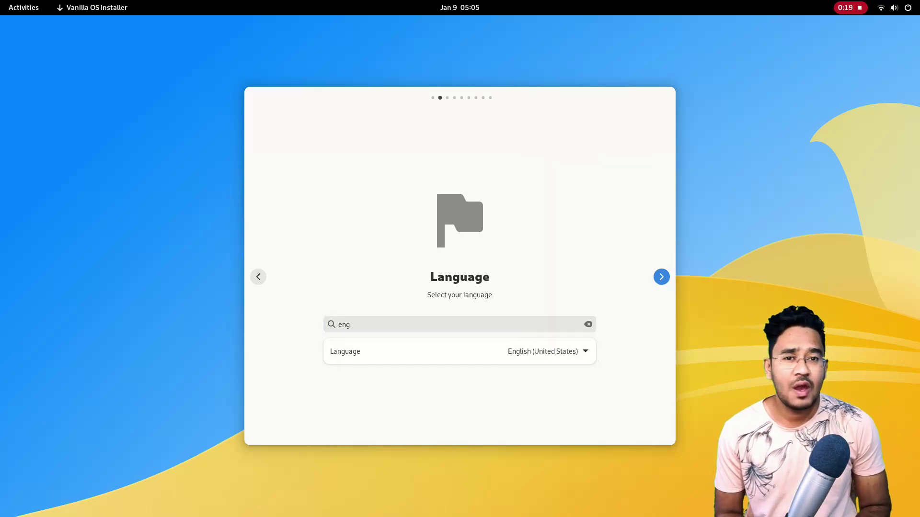
key(Return)
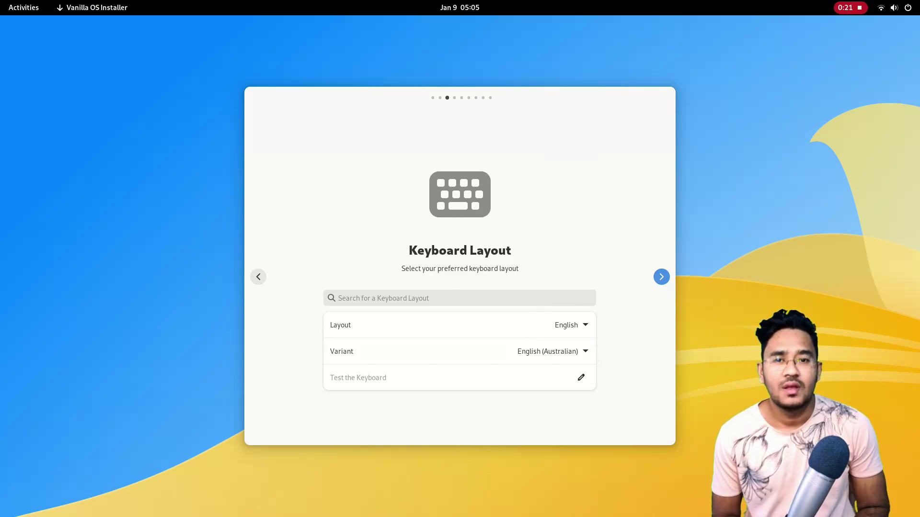
Keep the keyboard layout and set the timezone to Asia/Kolkata by searching 'kol'
key(Return)
key(Return)
key(Escape)
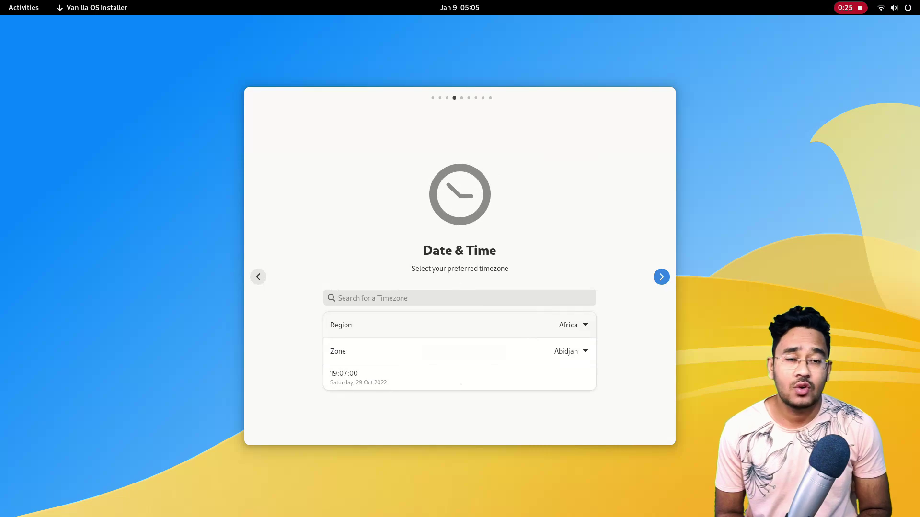
key(Return)
key(Escape)
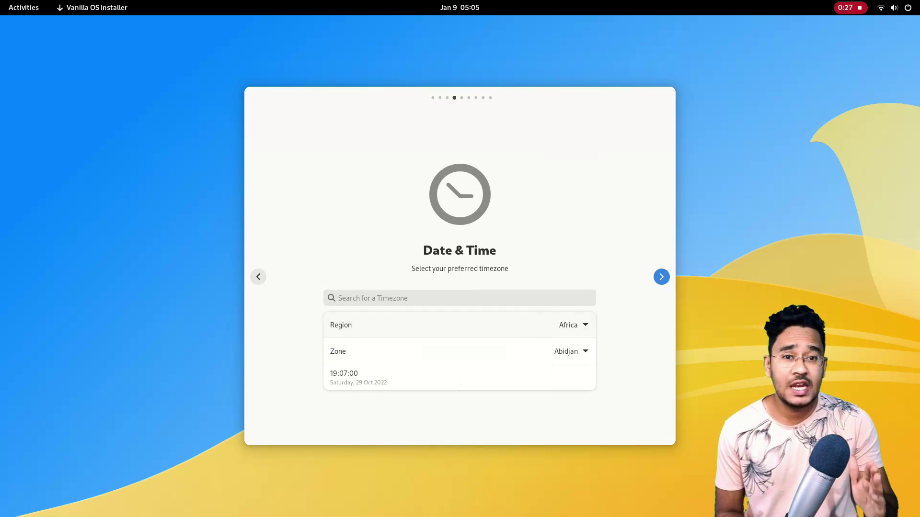
text(kol)
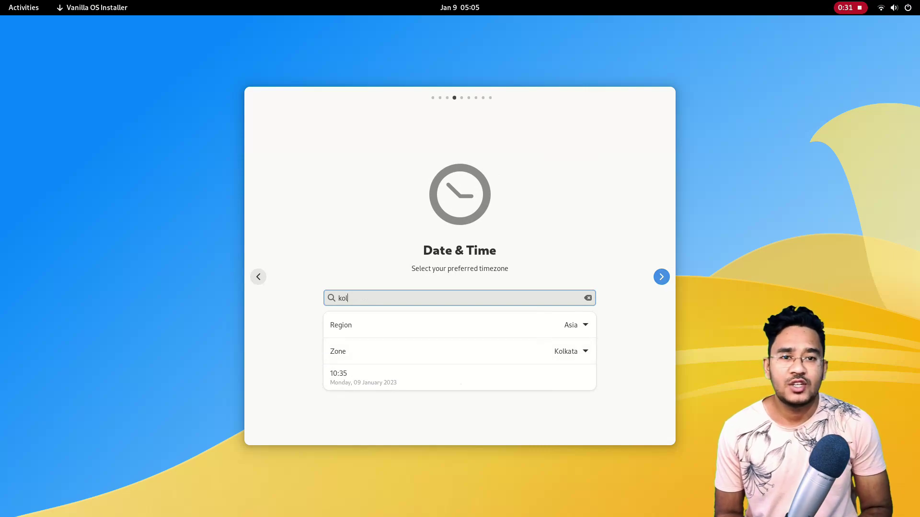
key(Return)
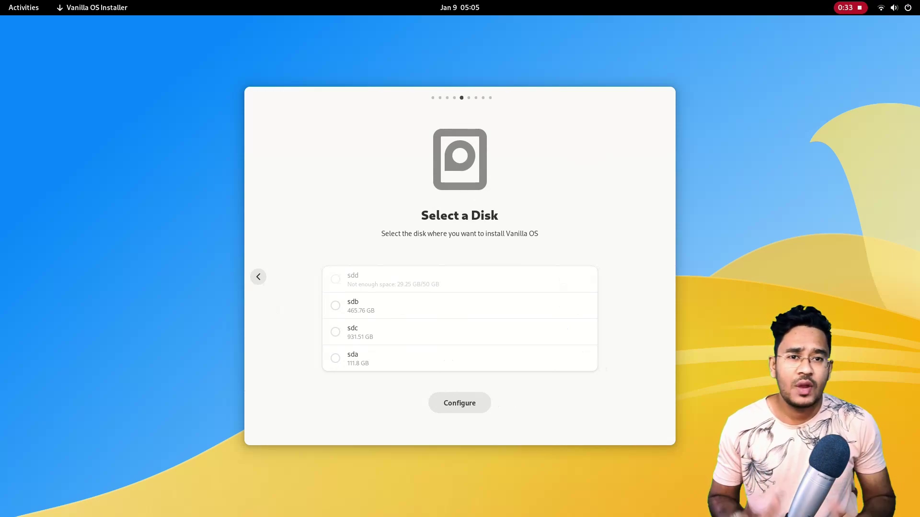
Use the entire 111.8 GB sda disk and confirm the disk changes
click(336, 358)
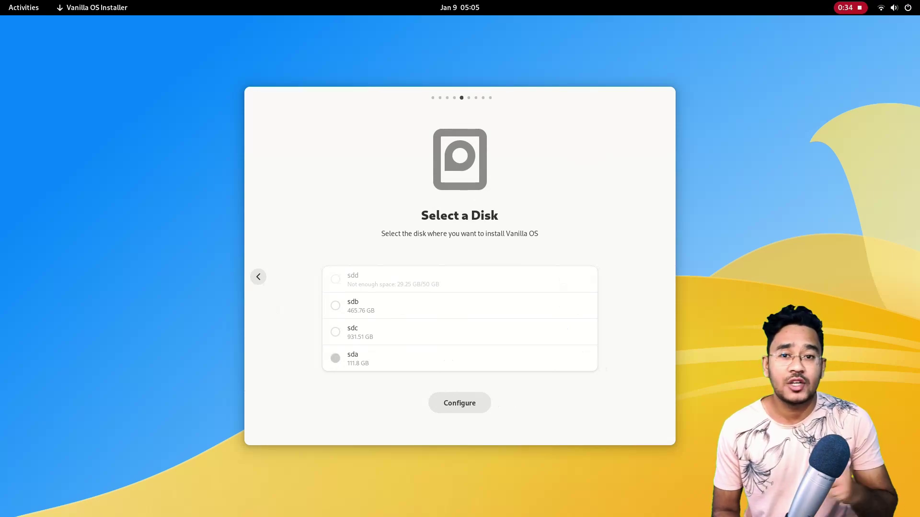
click(460, 403)
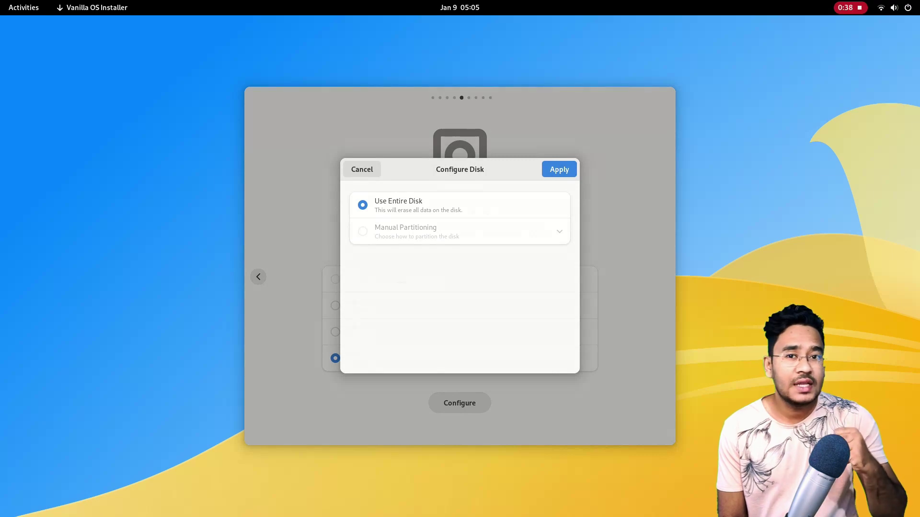
key(Return)
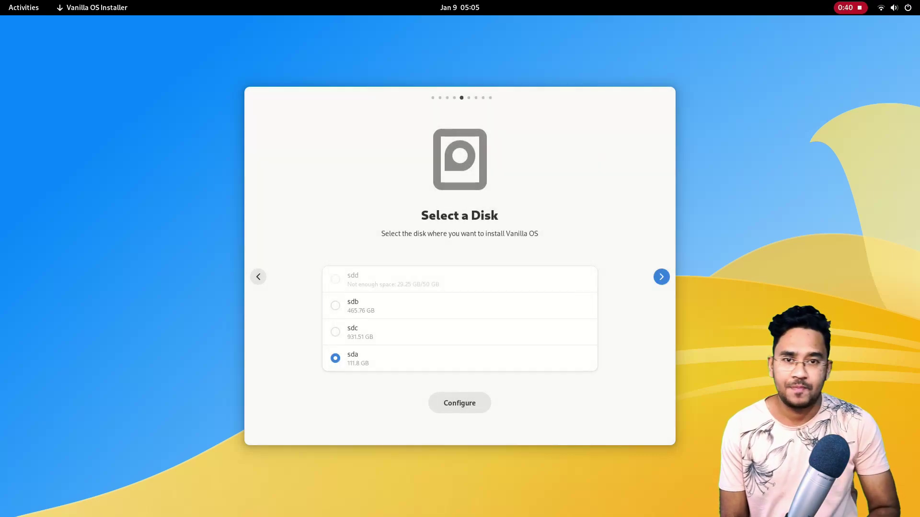
key(Return)
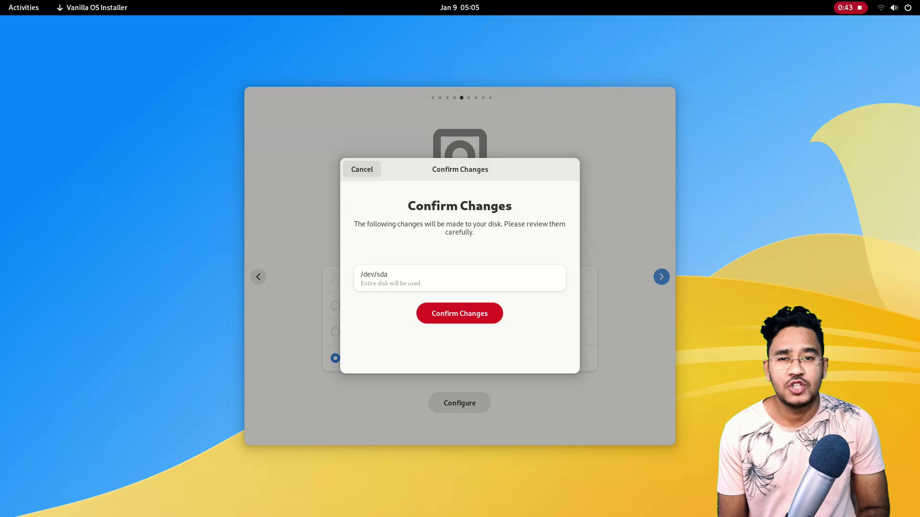
key(Return)
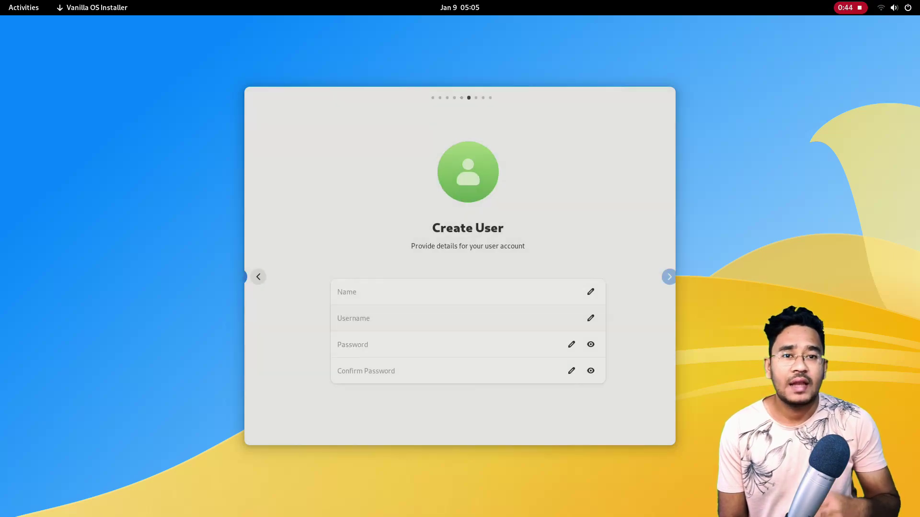
Enter the account's name, username and password, then start installing Vanilla OS
text(LinuxTex)
key(Tab)
text(tex)
key(Tab)
text(a)
key(Tab)
text(a)
key(Return)
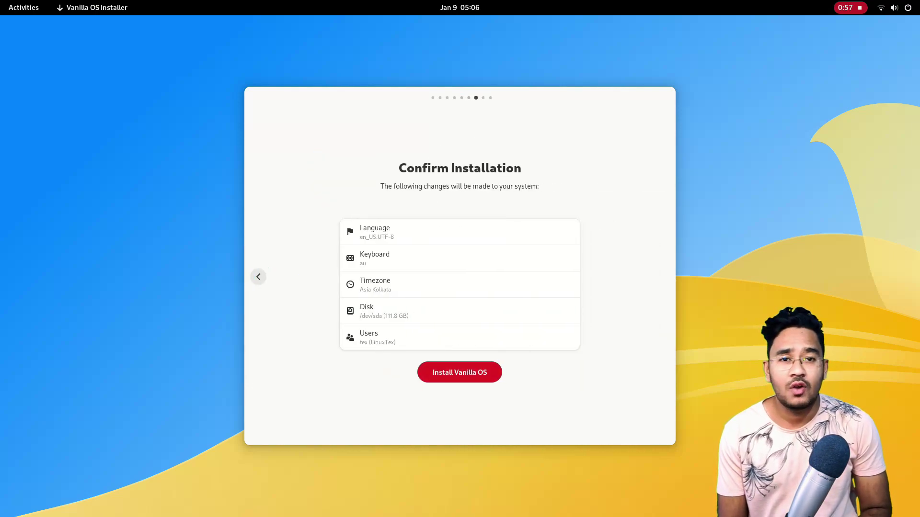
key(Return)
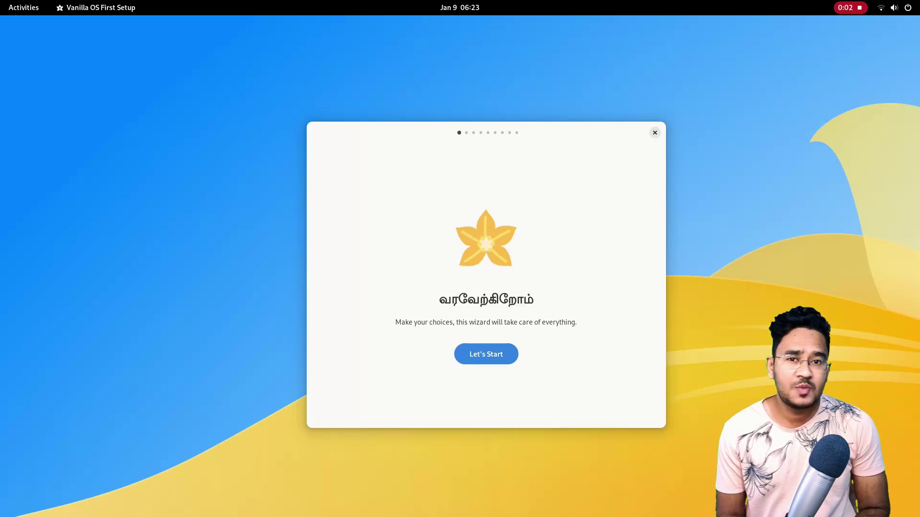
Choose the light color scheme and enable Flatpak and AppImage support
key(Return)
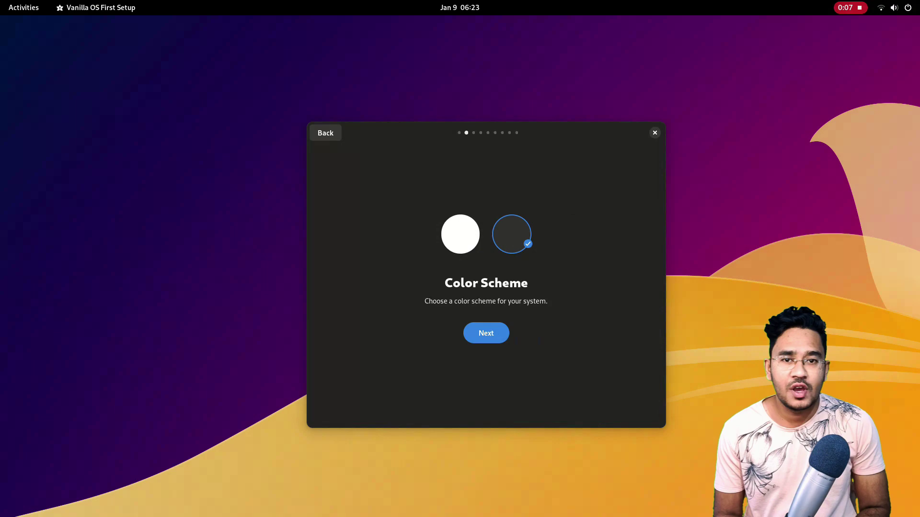
click(460, 234)
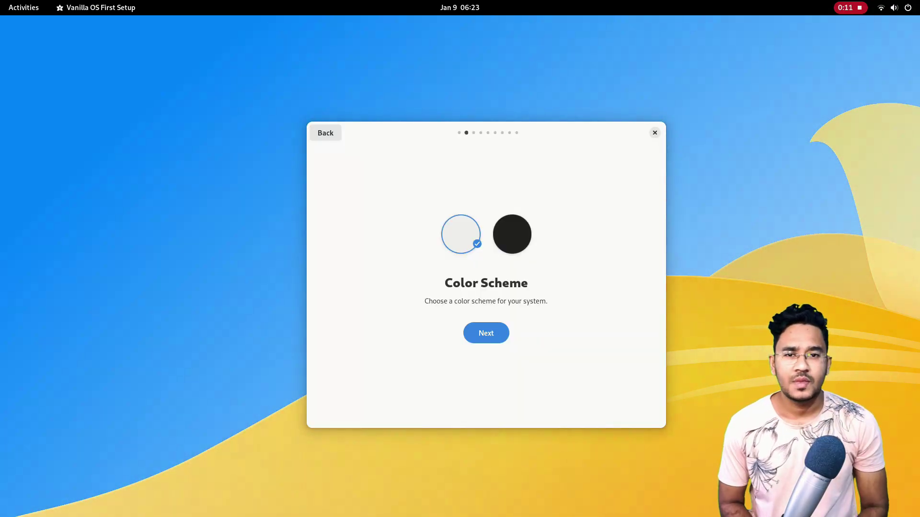
key(Return)
key(space)
key(space)
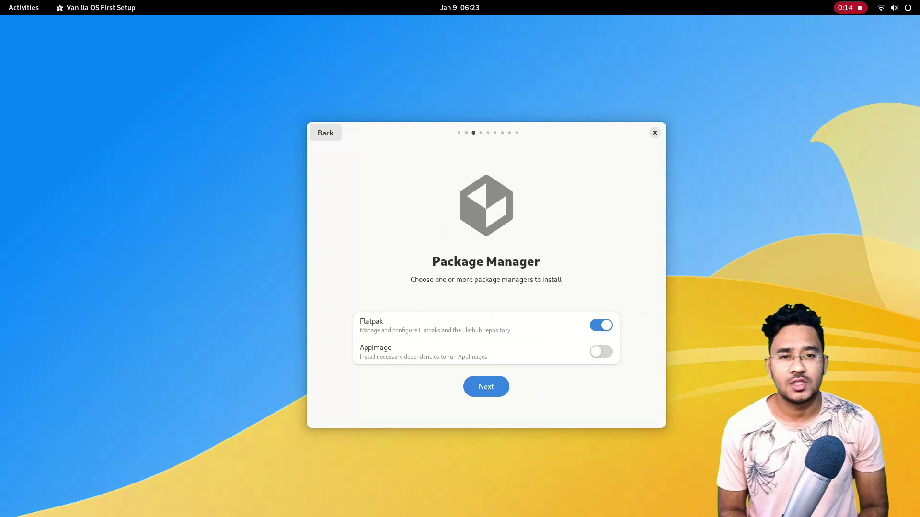
click(601, 352)
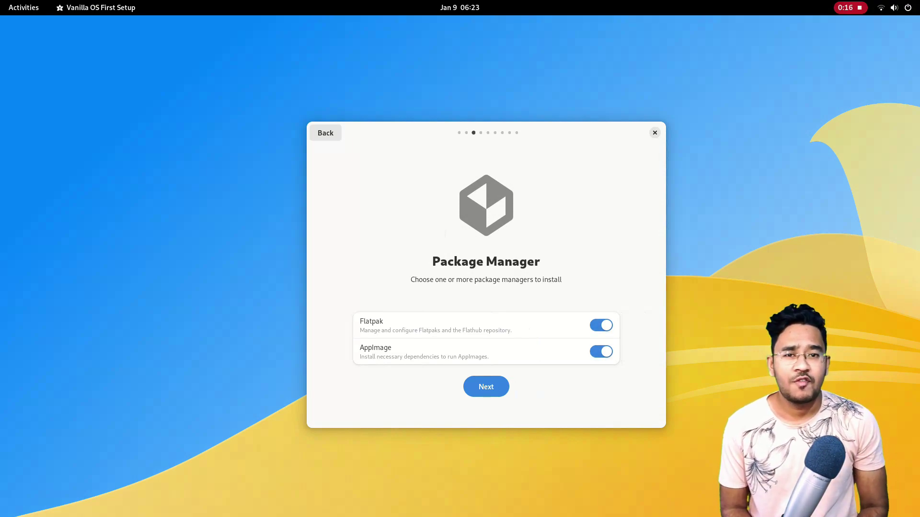
click(486, 387)
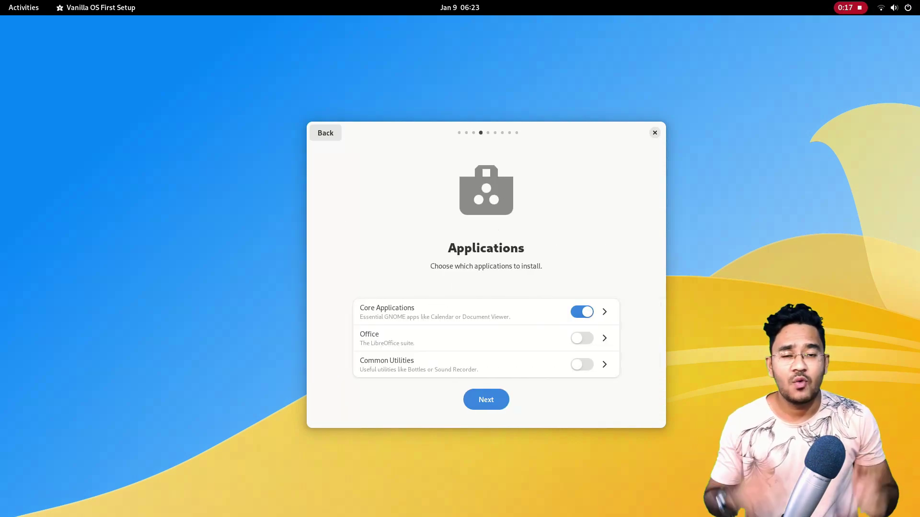
Accept Core Applications and turn on the Office and Common Utilities groups
click(604, 312)
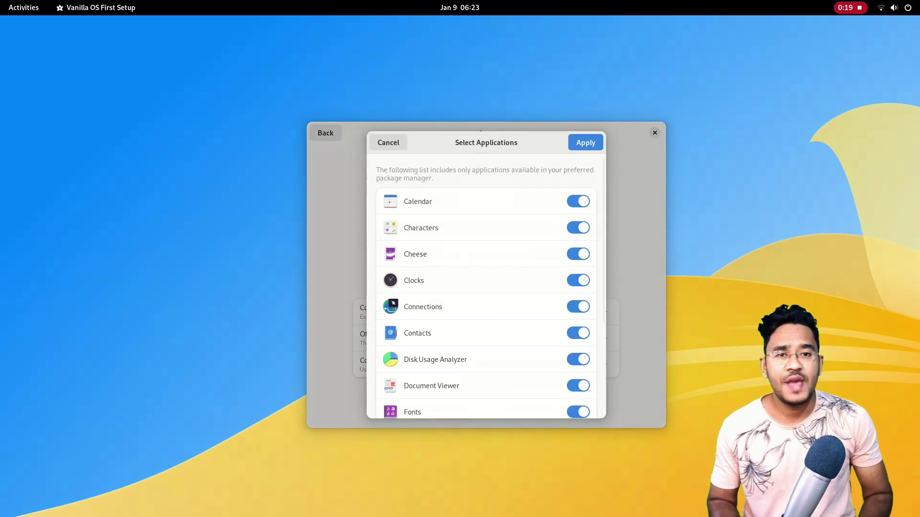
scroll(486, 287, down, 5)
click(585, 142)
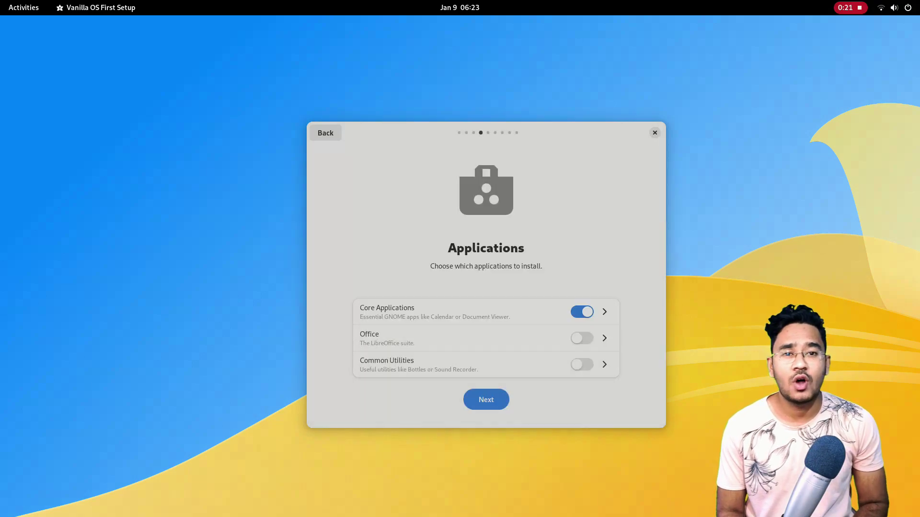
click(582, 338)
click(604, 338)
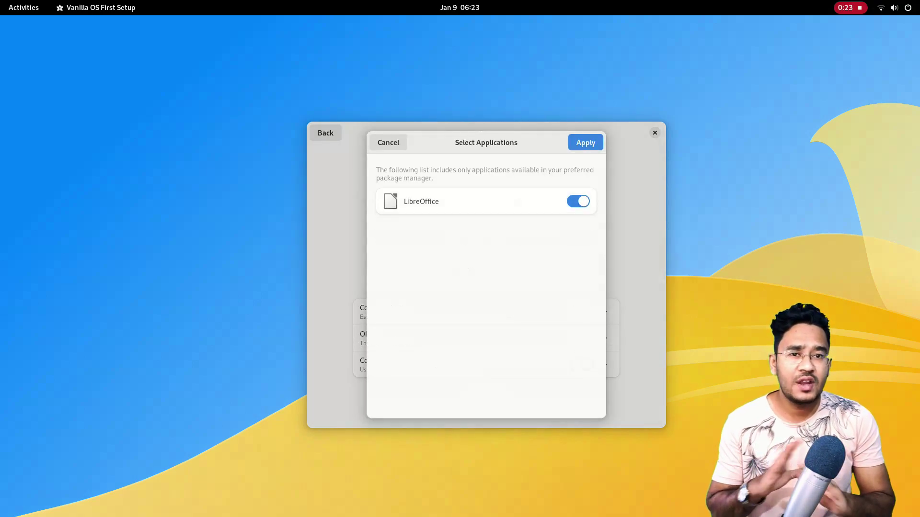
key(Escape)
click(582, 365)
click(604, 364)
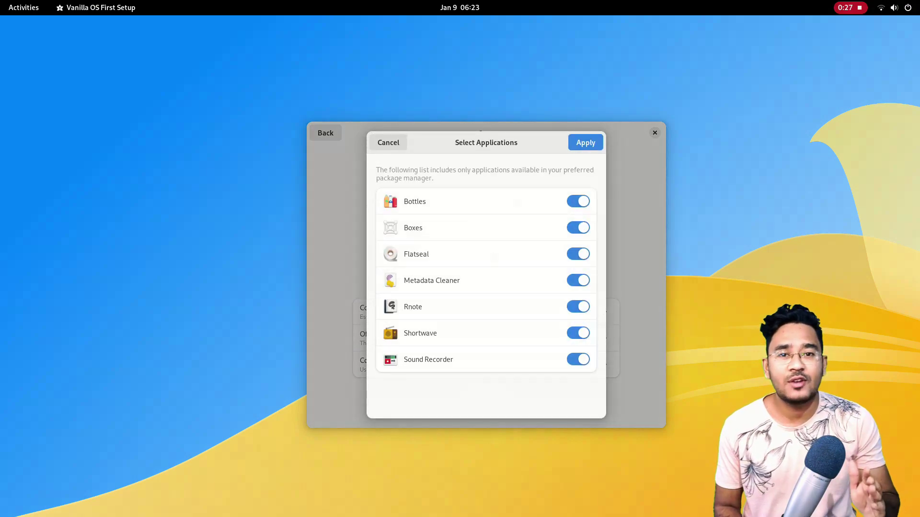
key(Escape)
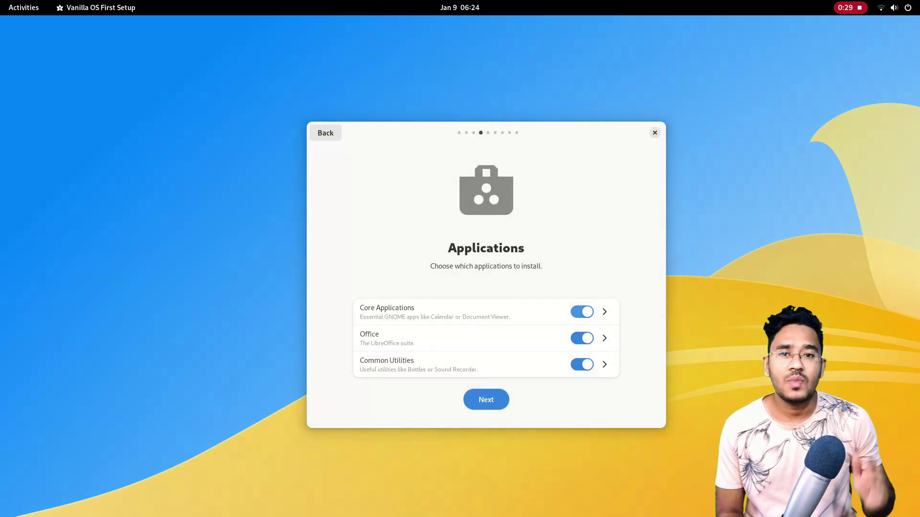
Skip past the NVIDIA drivers and Extra Settings steps and apply the setup
click(486, 400)
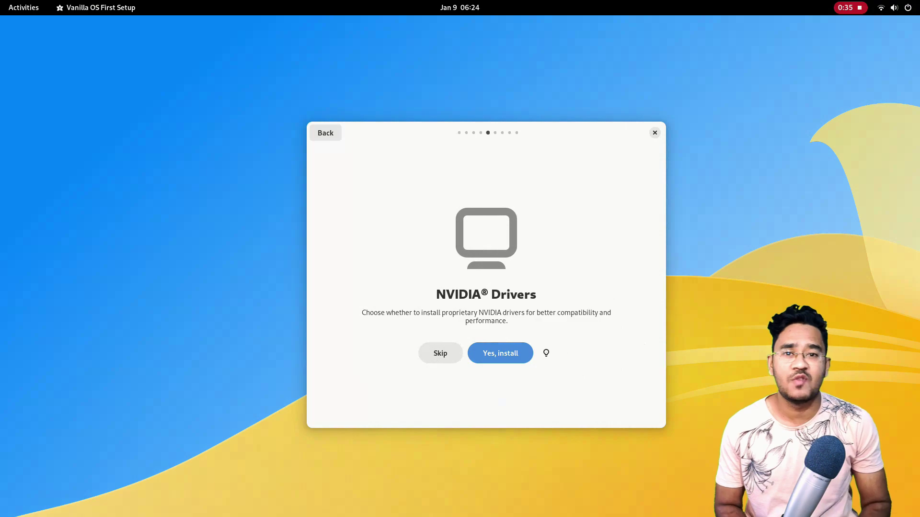
key(Return)
key(Return)
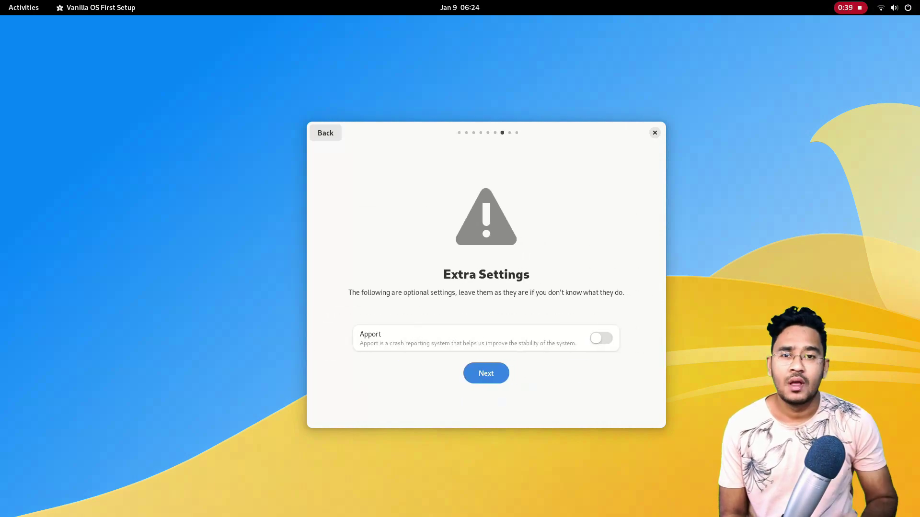
key(Return)
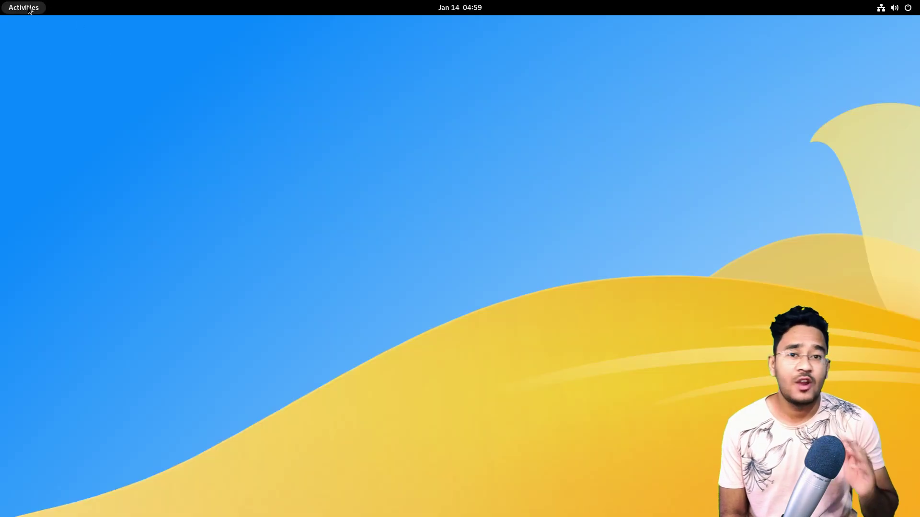
click(23, 7)
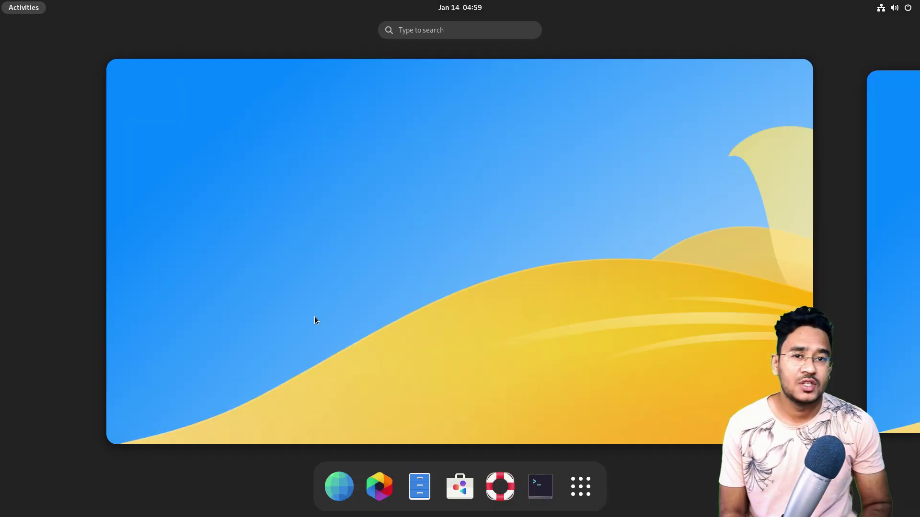
Open Console from the dock, recentre its window, and run 'apx install vlc'
click(540, 486)
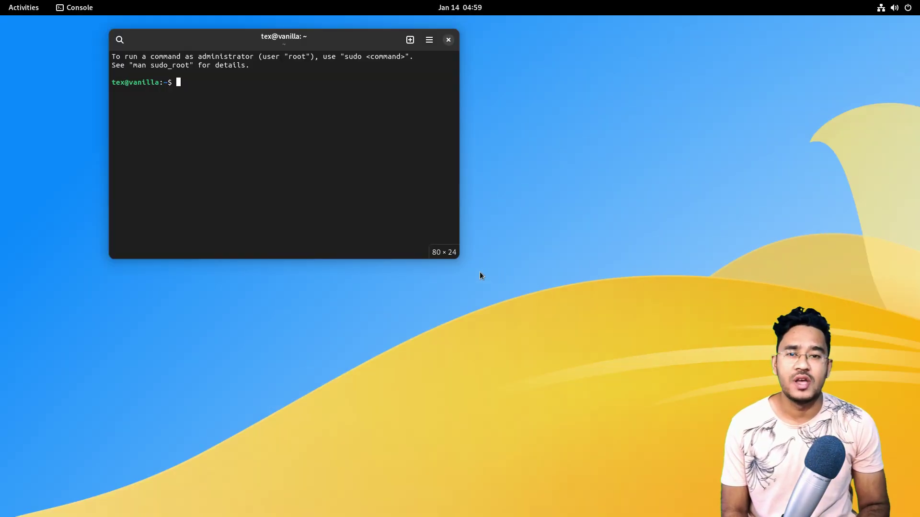
drag(199, 48, 340, 114)
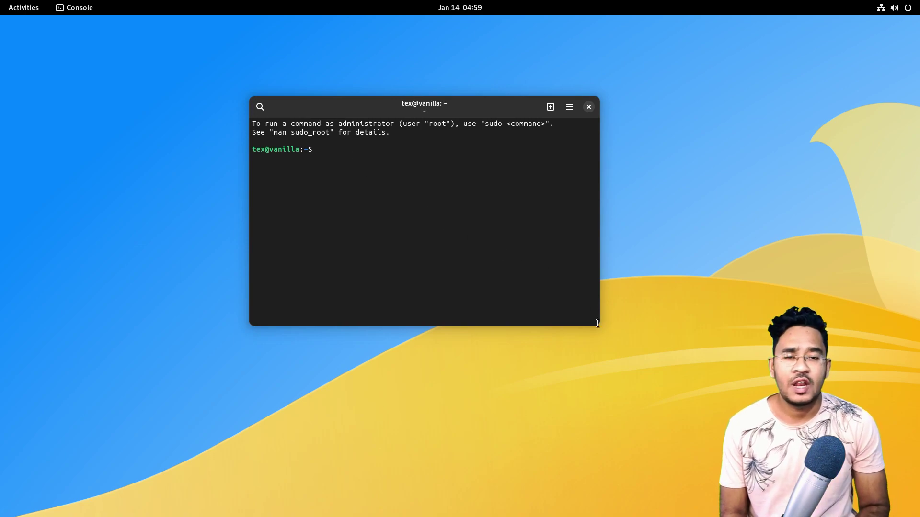
text(apx install)
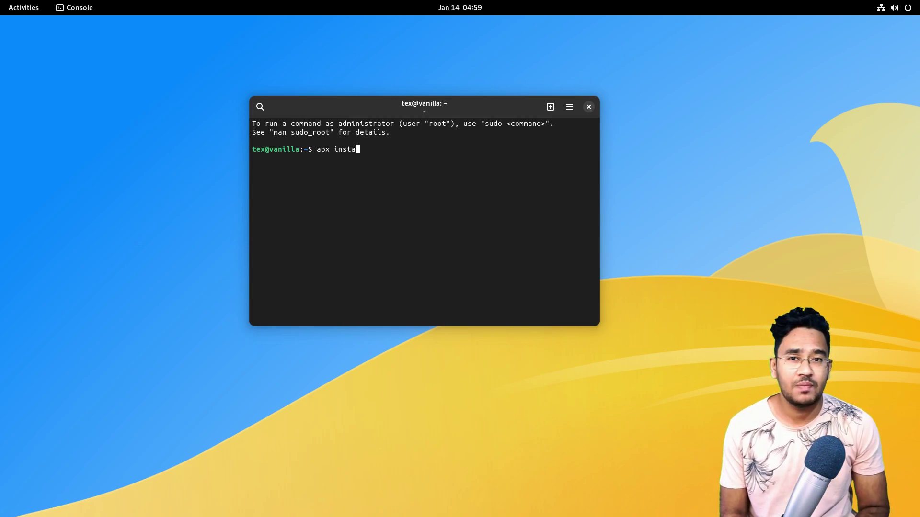
text( vlc)
key(Return)
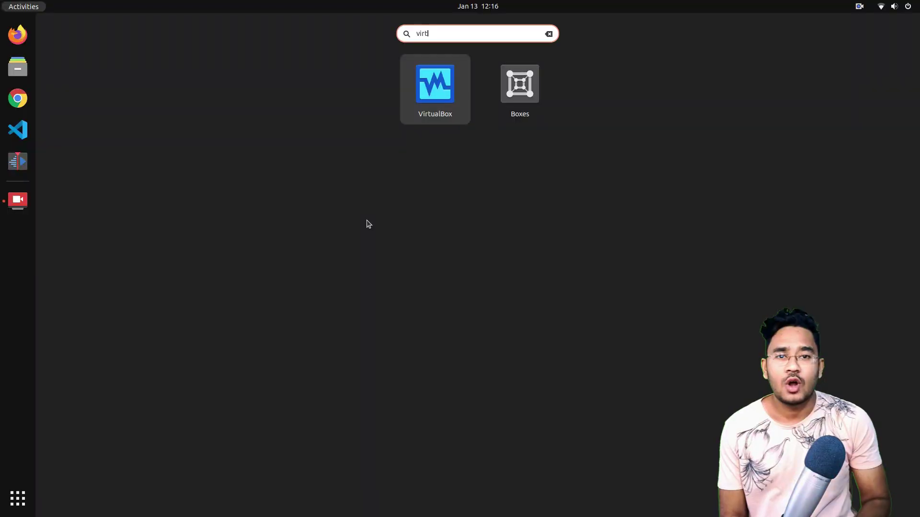
Launch VirtualBox and start a new VM 'vanilla', Linux Ubuntu (64-bit), with 4000 MB memory
key(Return)
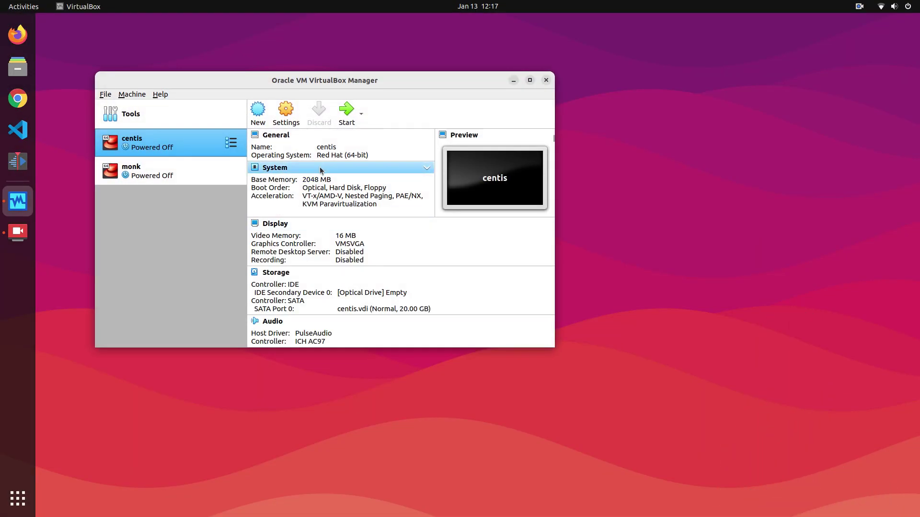
click(252, 113)
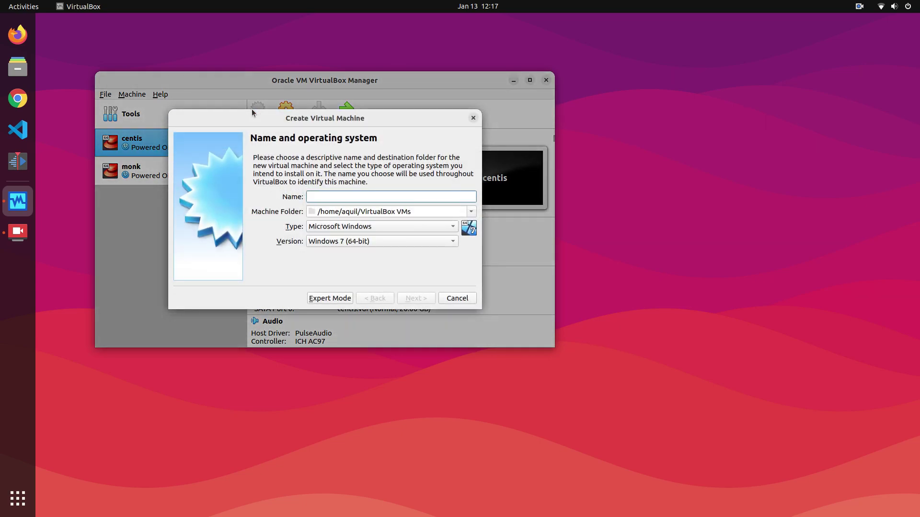
text(vanilla)
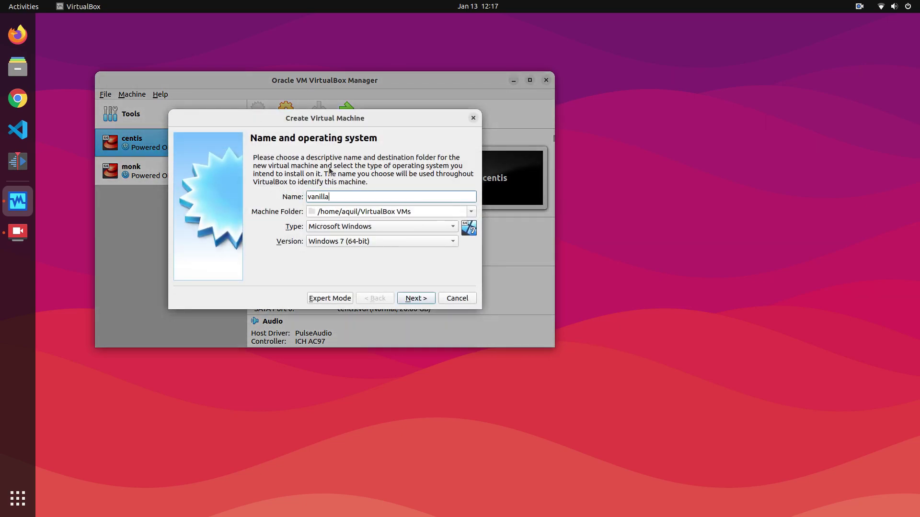
click(347, 227)
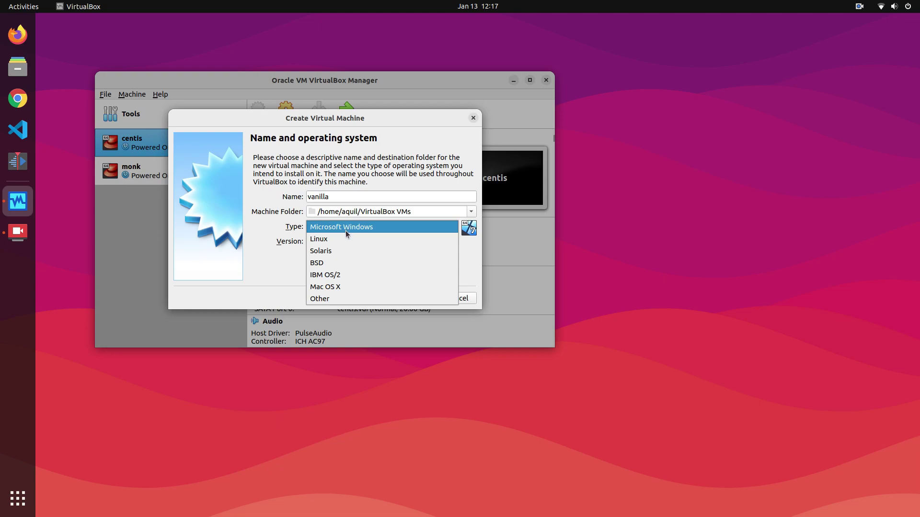
click(345, 238)
click(345, 240)
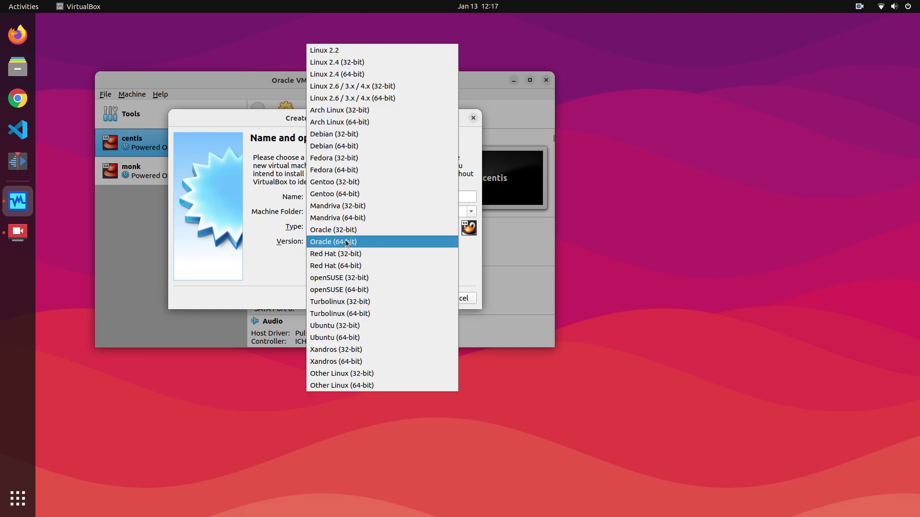
click(352, 335)
click(415, 298)
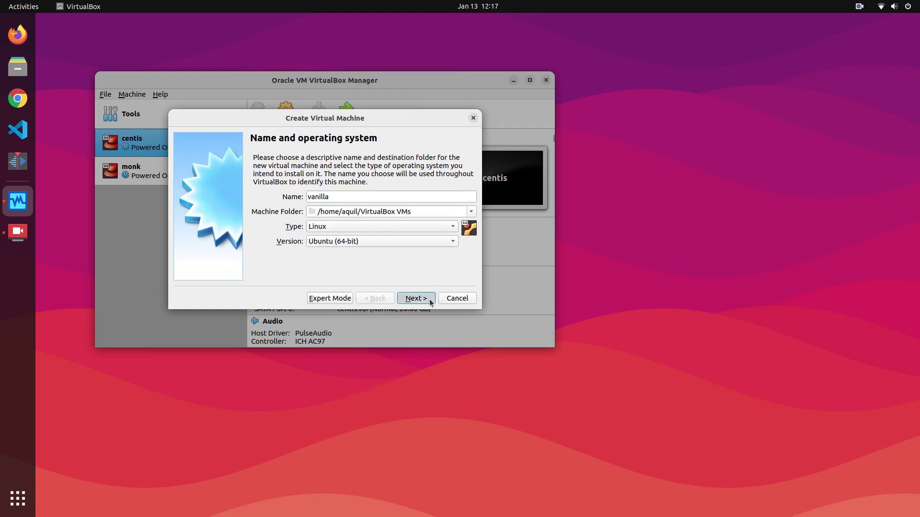
double_click(438, 195)
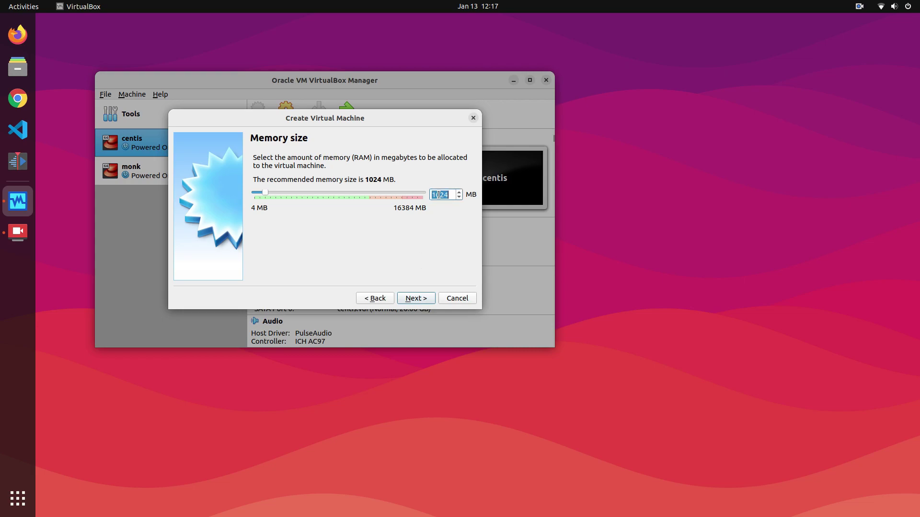
text(4000)
click(415, 298)
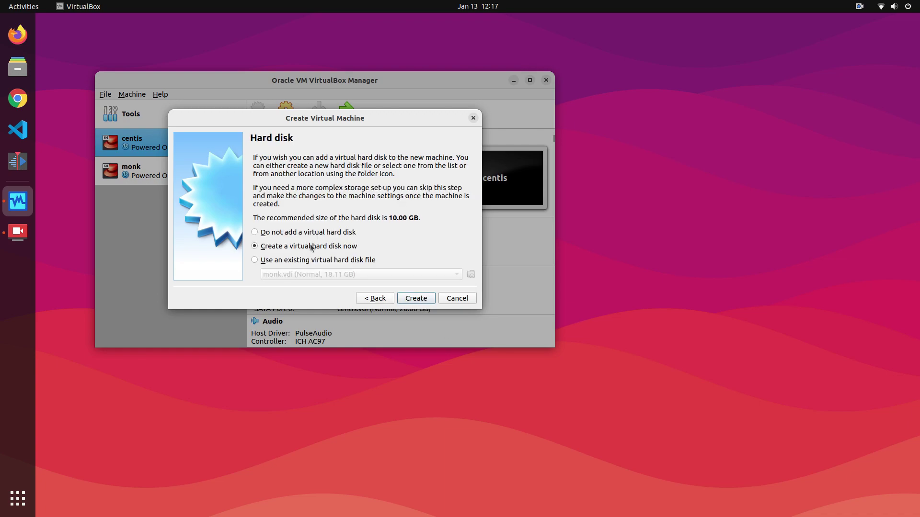
Give it a new dynamically allocated 55 GB VDI disk and create the VM
click(416, 298)
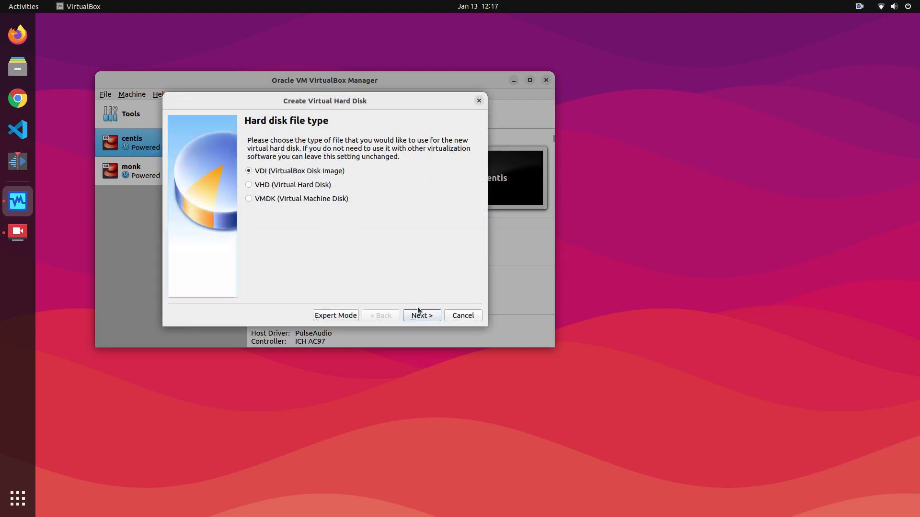
click(418, 311)
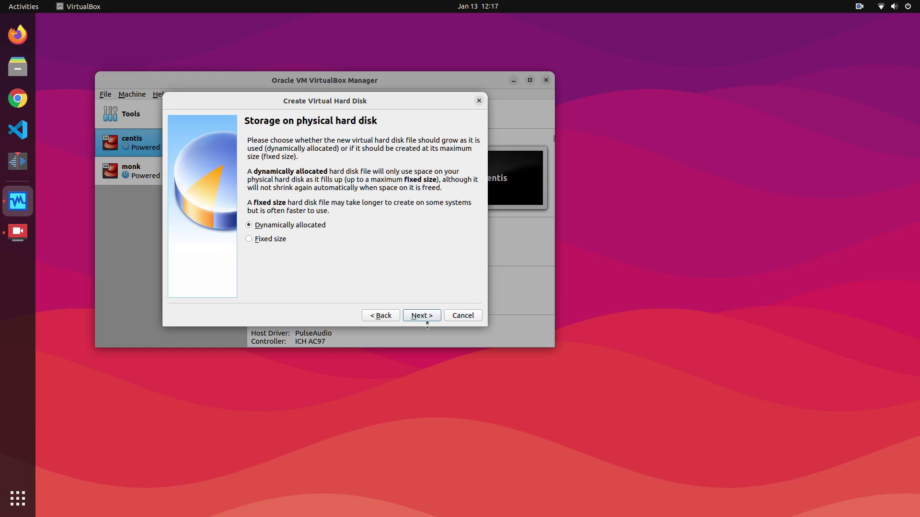
click(422, 318)
click(452, 219)
double_click(451, 220)
text(55.00 GB)
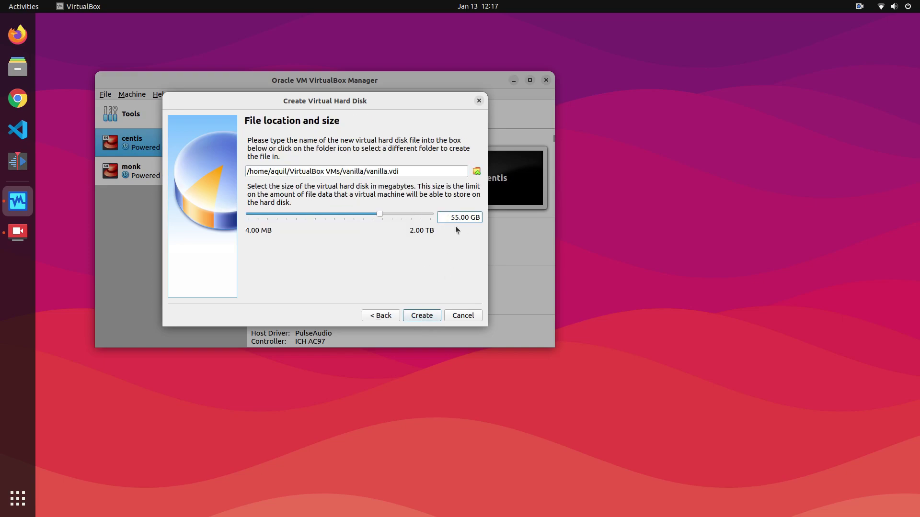
click(426, 315)
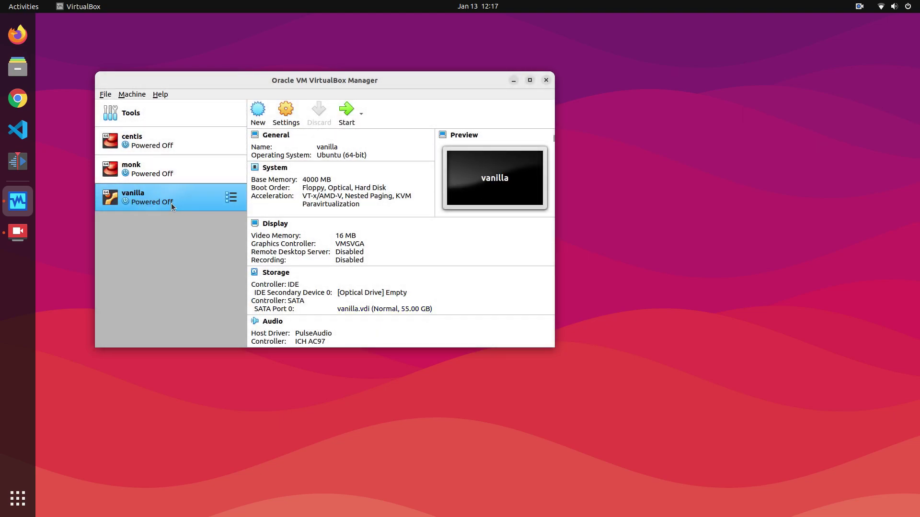
Load VanillaOS-22.10-all.20230105.iso from Downloads into the vanilla VM's empty optical drive and save
click(282, 117)
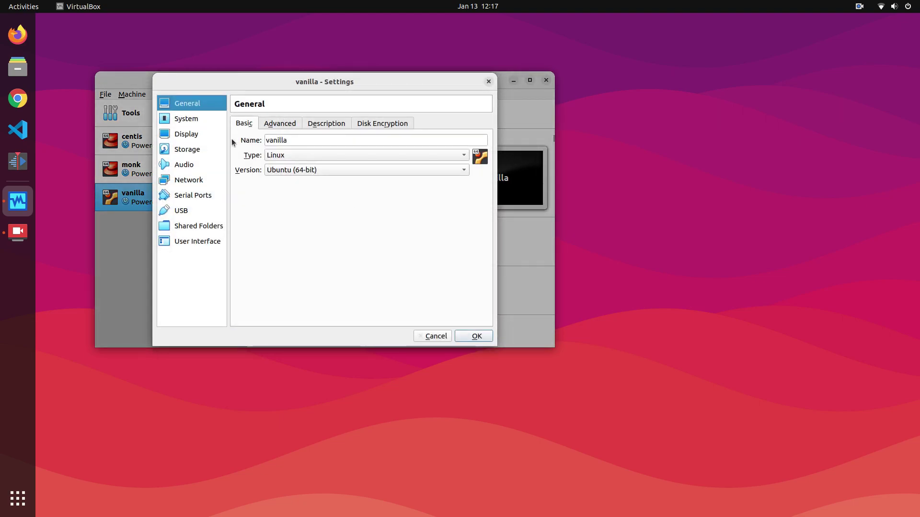
click(209, 148)
click(256, 145)
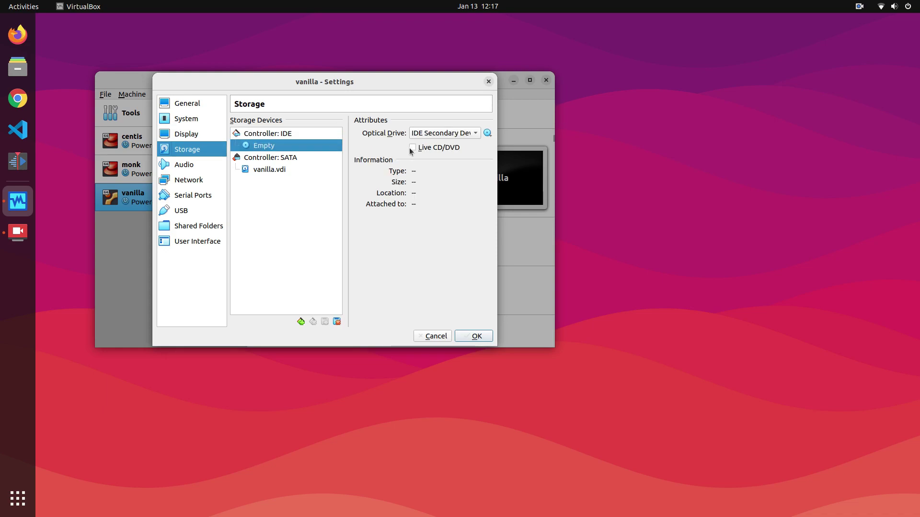
click(487, 133)
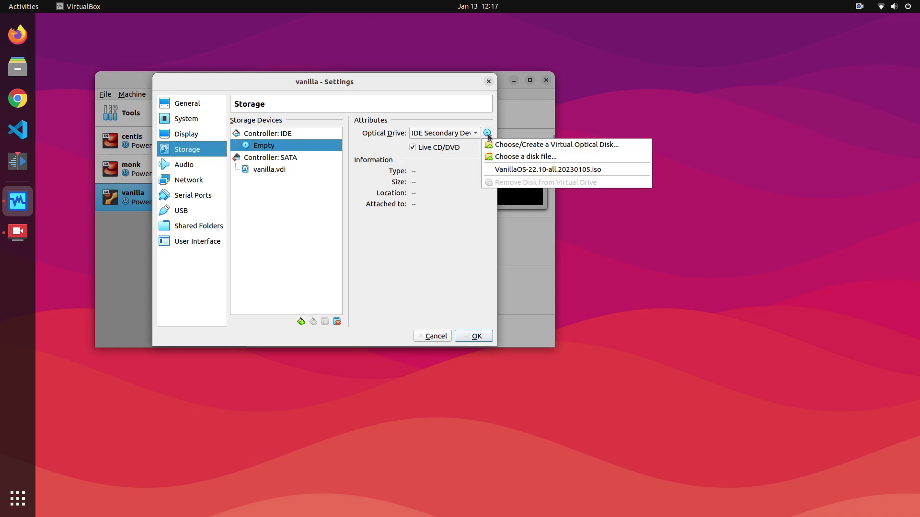
click(514, 157)
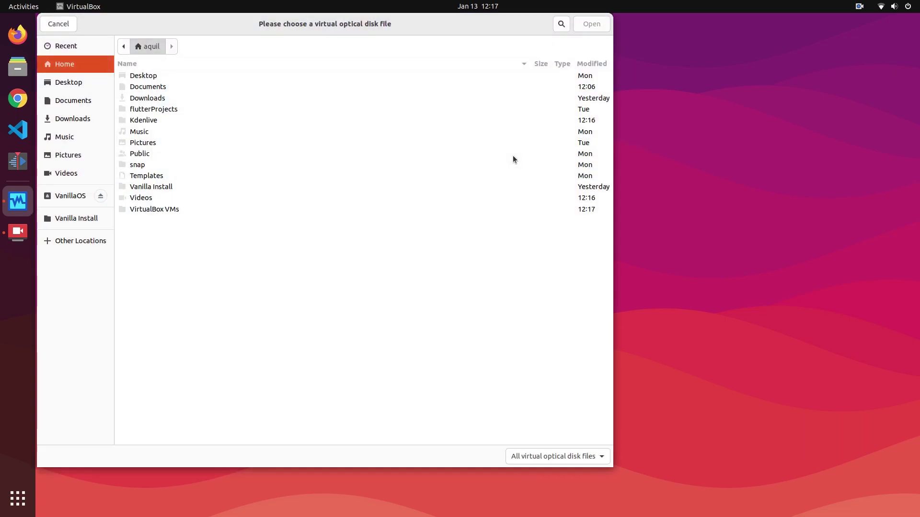
click(73, 118)
click(162, 76)
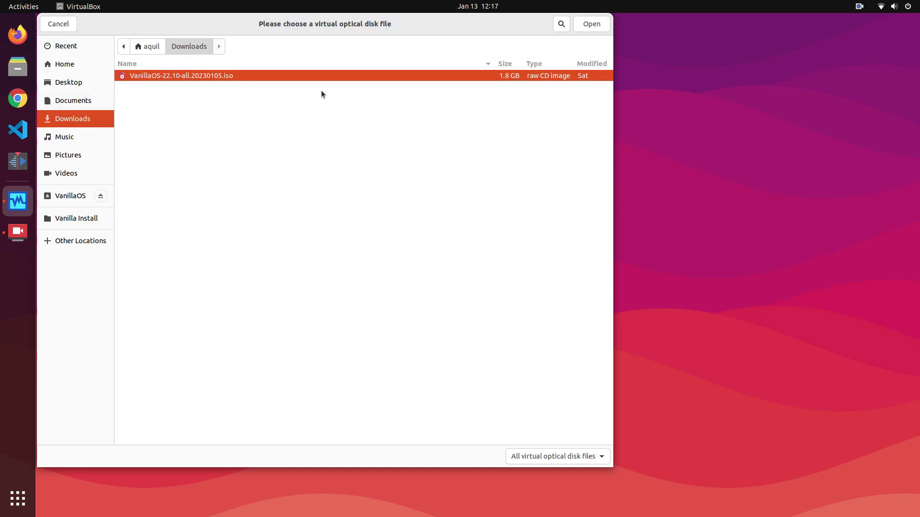
click(591, 24)
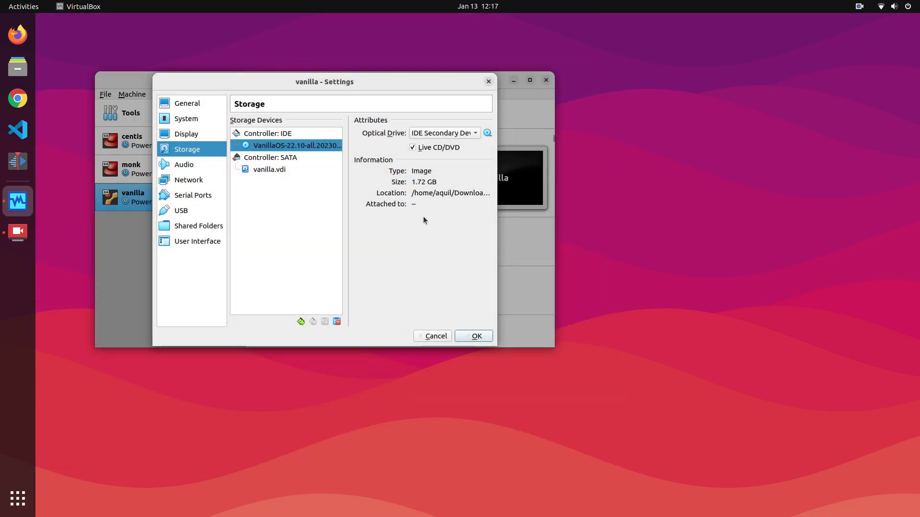
click(476, 336)
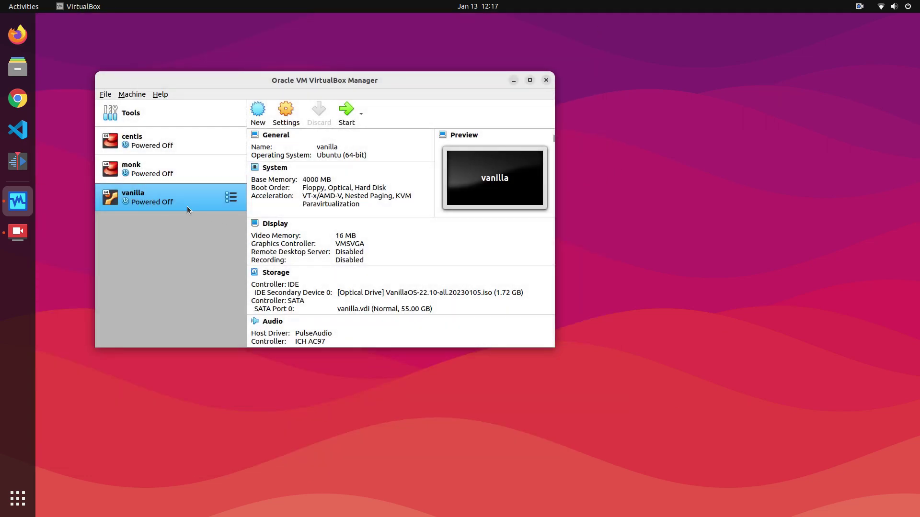
Boot the vanilla VM in VirtualBox and reach the guest desktop
click(347, 112)
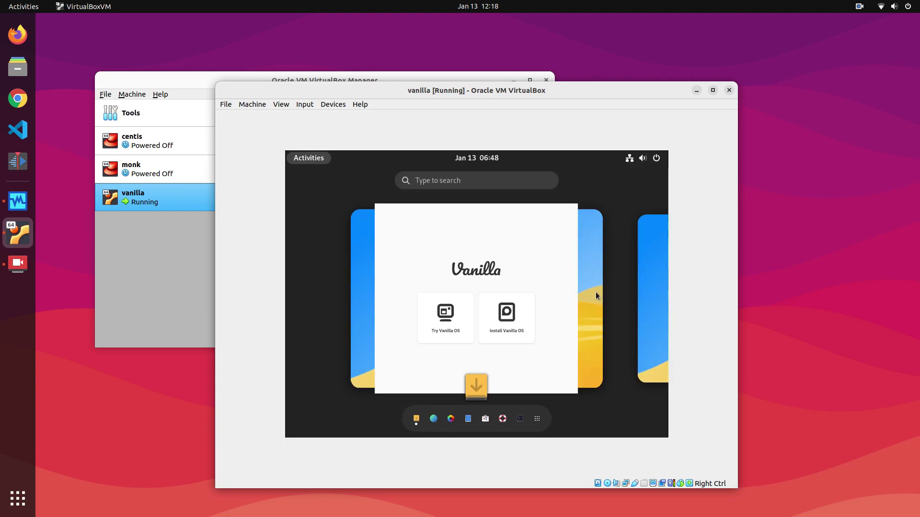
click(652, 286)
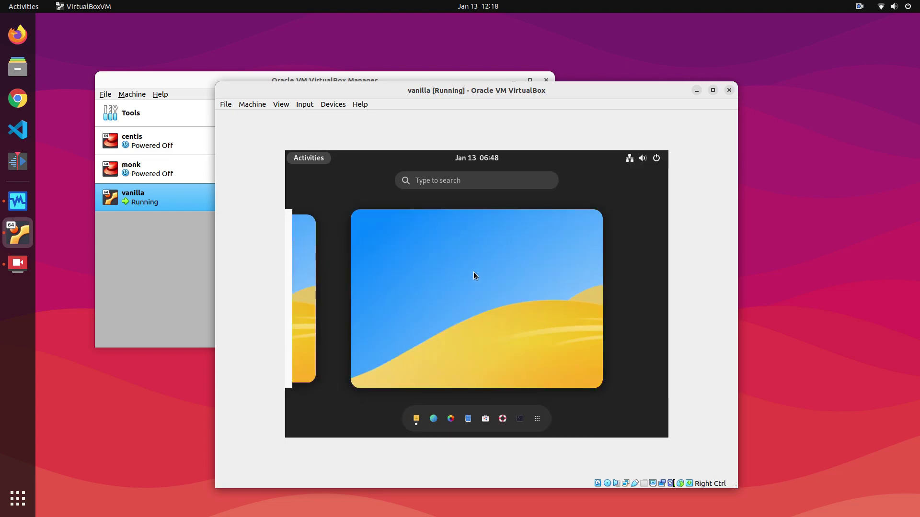
click(473, 272)
Set the guest resolution to 1280×720 (16:9), keep it, and return to the Vanilla OS Installer
right_click(442, 249)
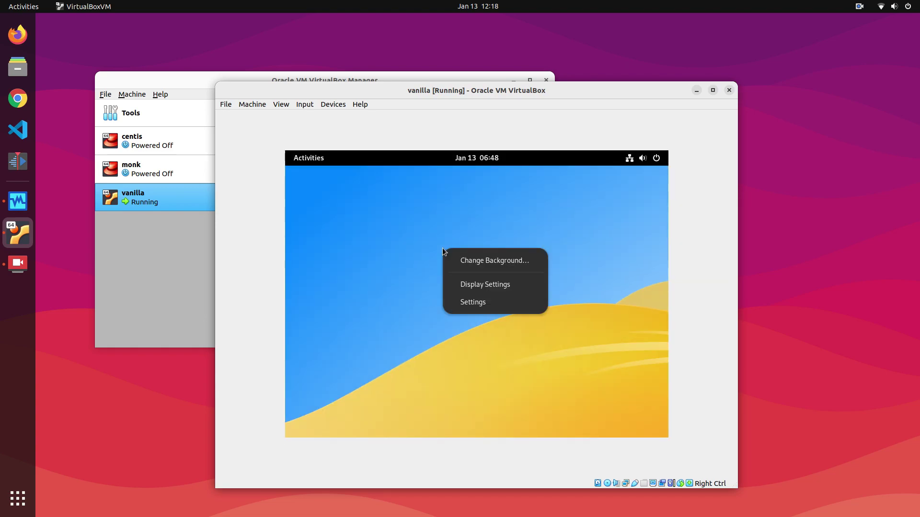
click(496, 284)
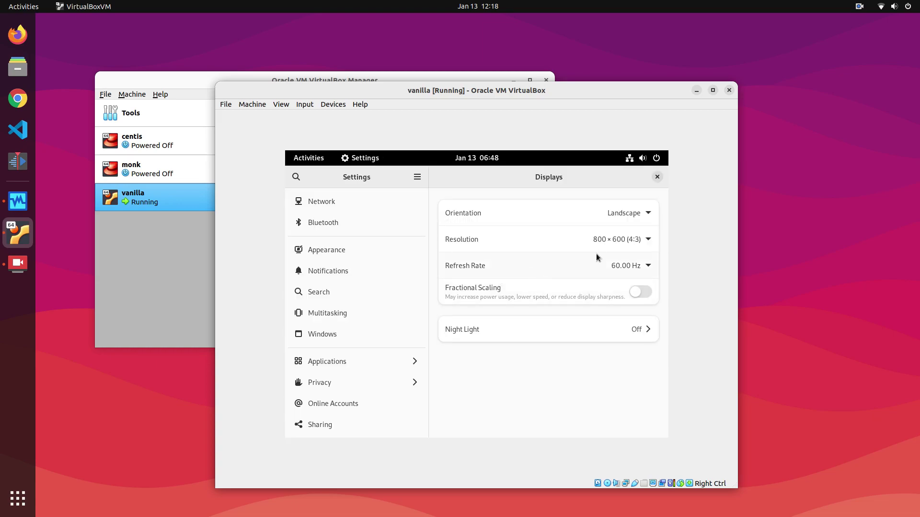
click(608, 240)
scroll(626, 341, down, 5)
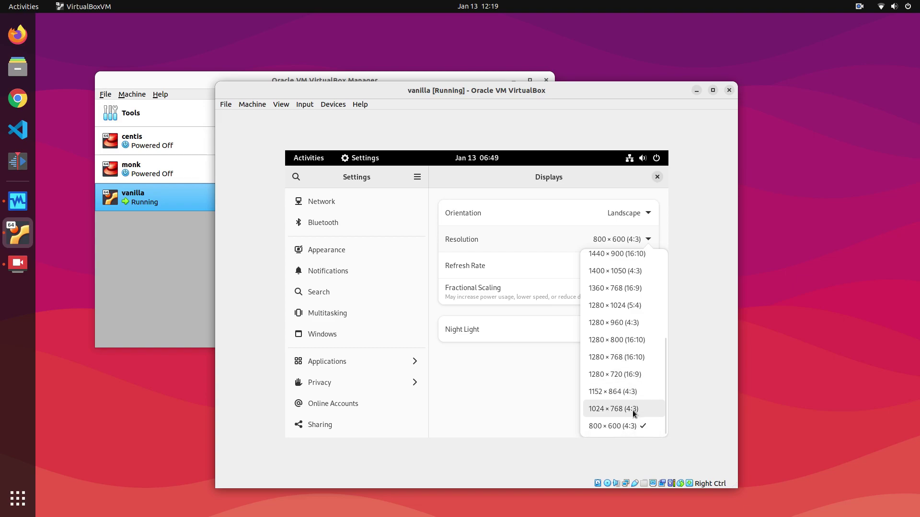
click(623, 374)
click(642, 180)
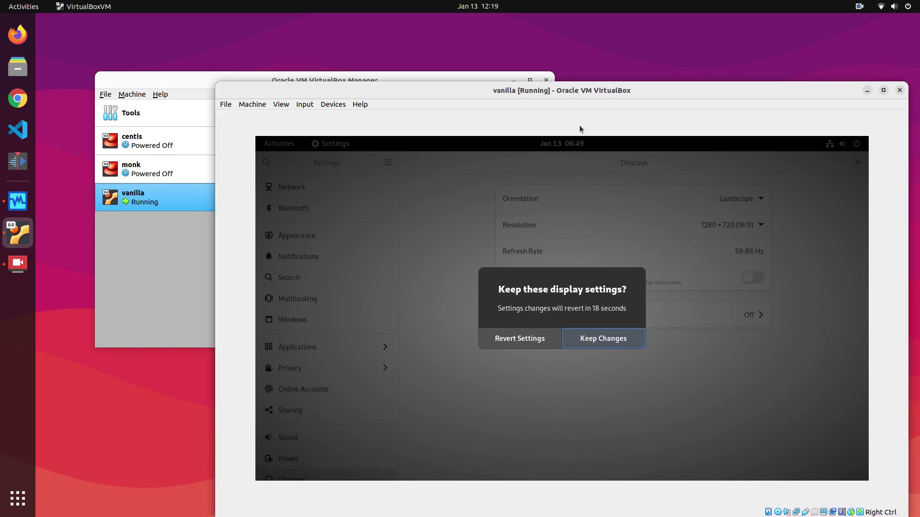
drag(576, 99, 453, 58)
click(490, 303)
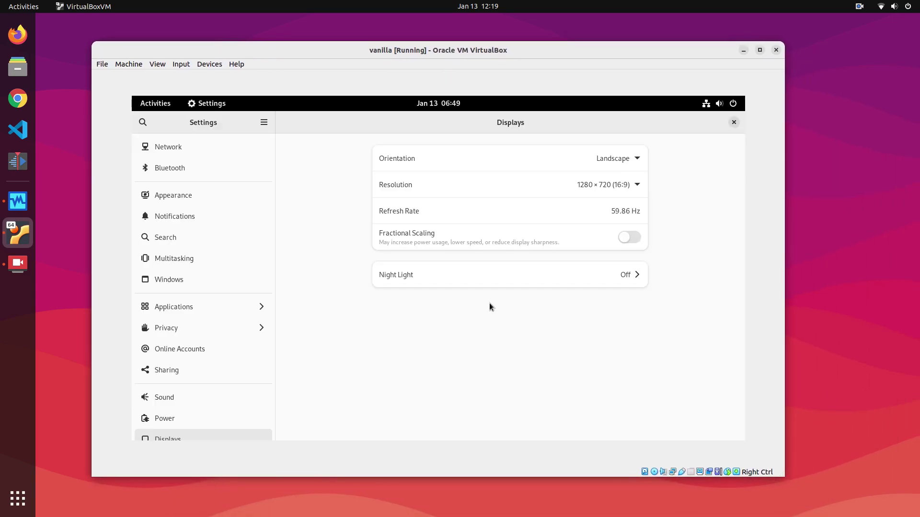
click(154, 104)
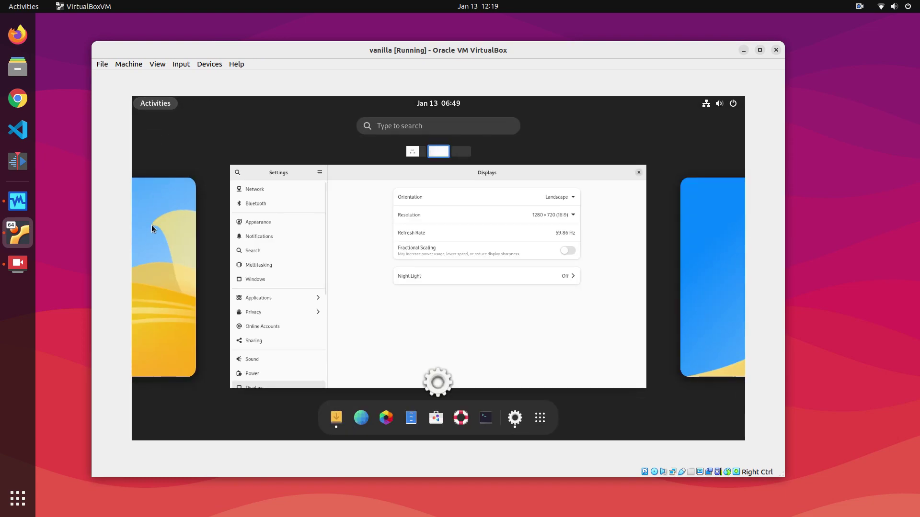
click(324, 287)
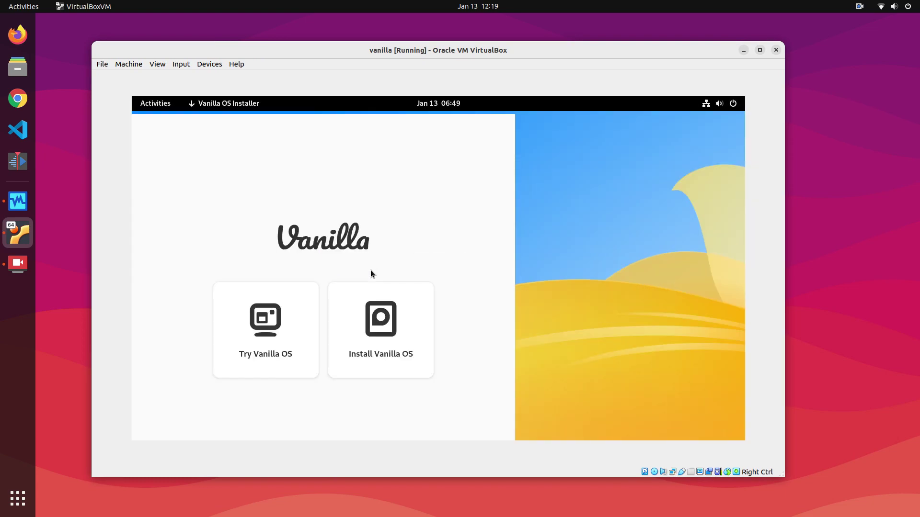
Start the installation and choose English (Ireland) as the language
click(409, 320)
click(262, 353)
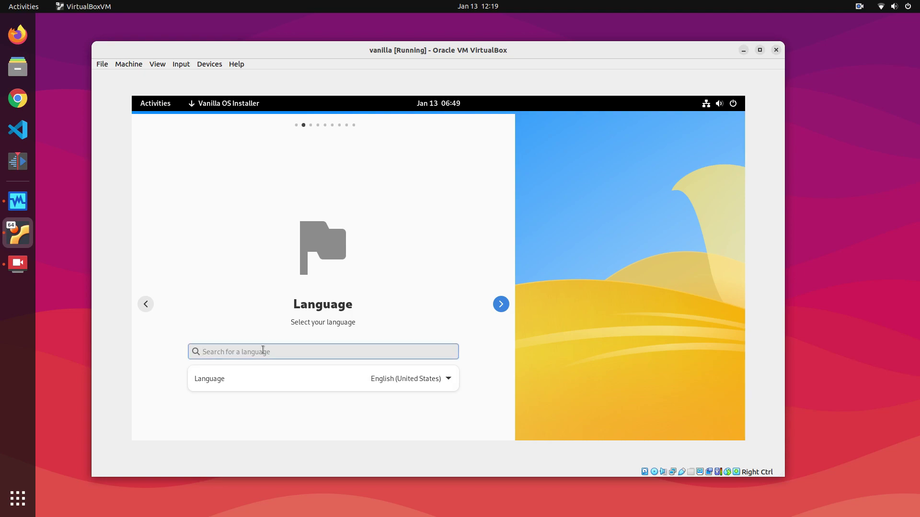
text(english)
scroll(406, 333, down, 1)
click(312, 285)
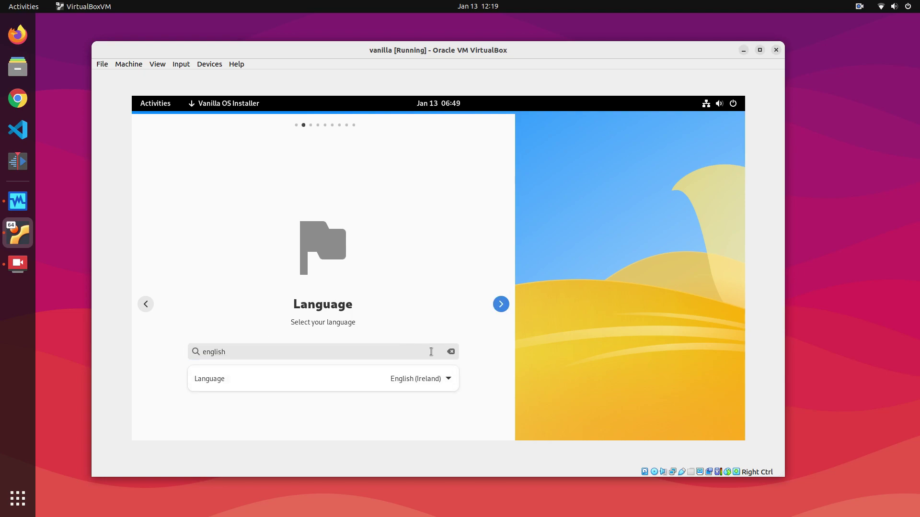
click(501, 305)
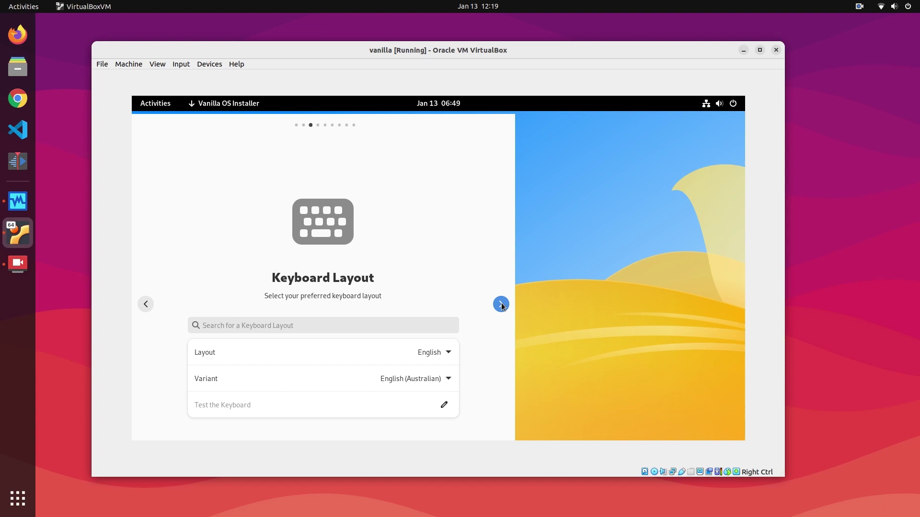
Keep the default keyboard layout and pick Asia/Kolkata by searching 'kol'
click(501, 305)
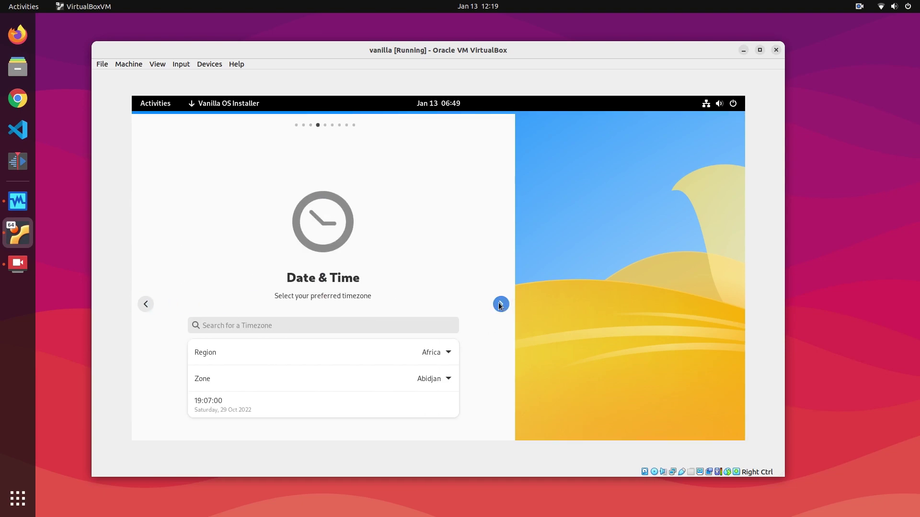
click(387, 326)
text(kol)
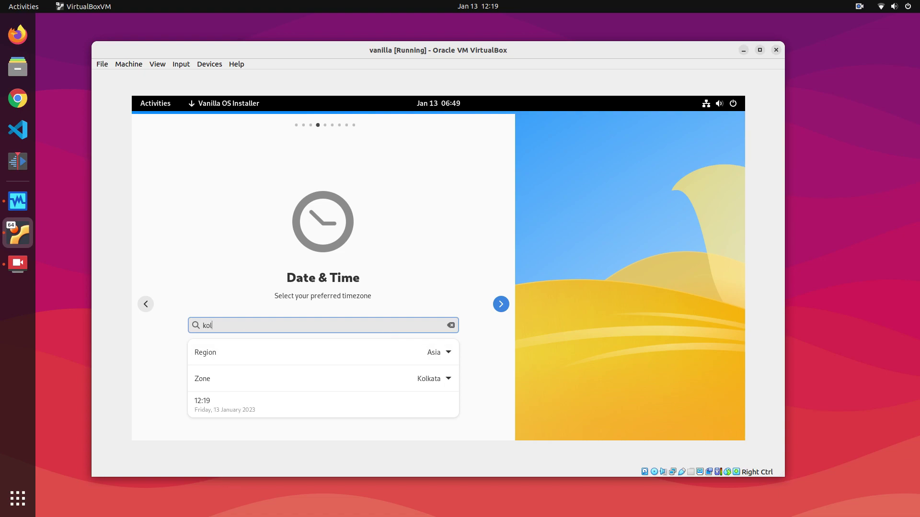
click(494, 305)
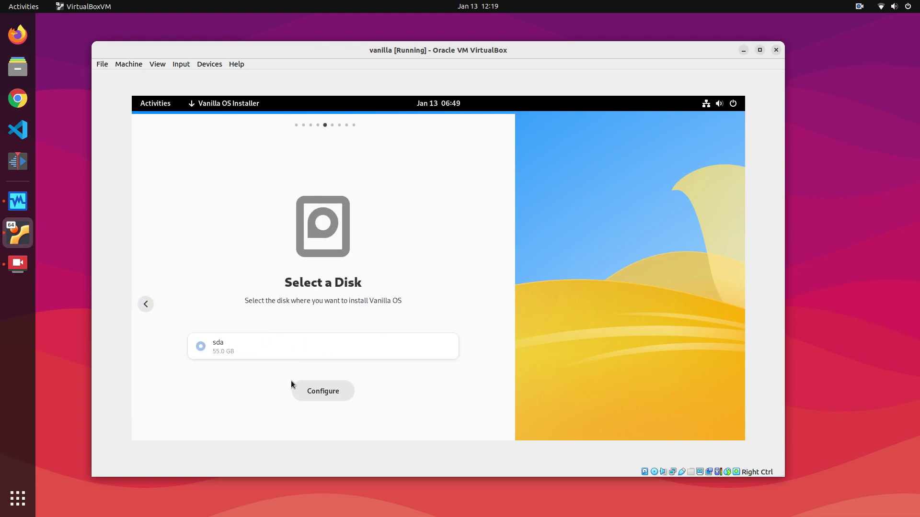
Configure the install to use the entire sda disk and confirm the disk changes
click(306, 386)
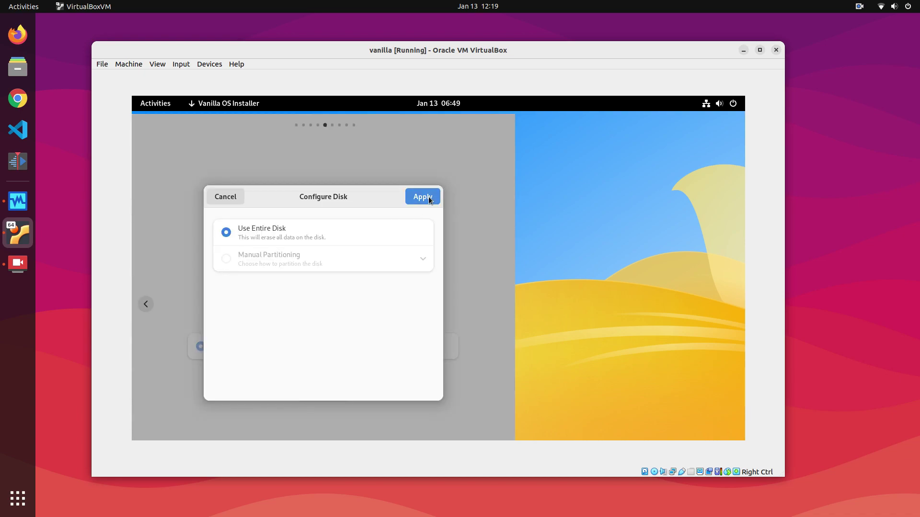
click(423, 197)
click(500, 303)
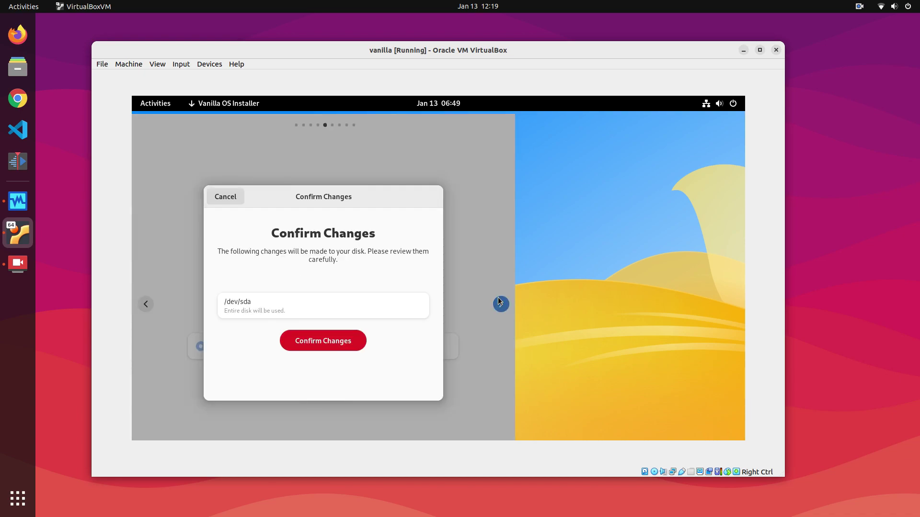
click(331, 338)
Fill in the user's name, username and password, then start installing Vanilla OS
click(282, 321)
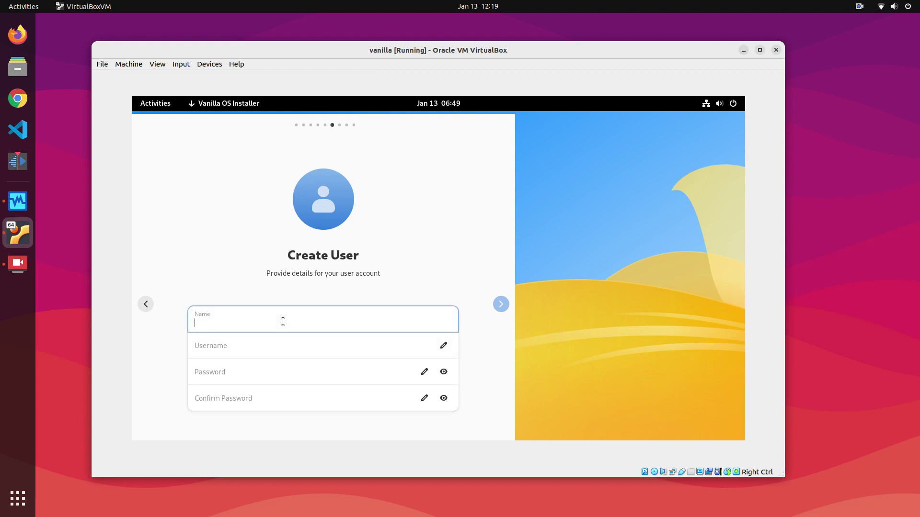
text(Tex)
click(284, 351)
text(tex)
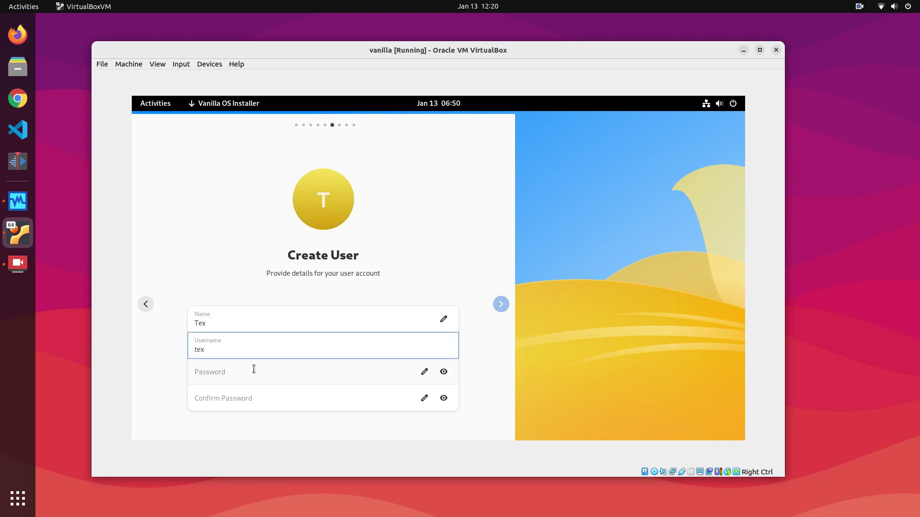
click(254, 368)
text(a)
key(Tab)
text(a)
click(502, 305)
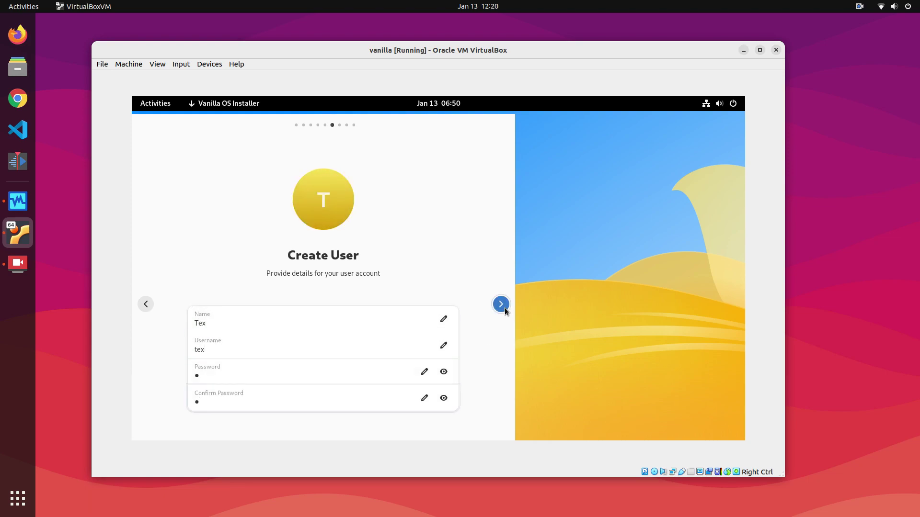
click(341, 396)
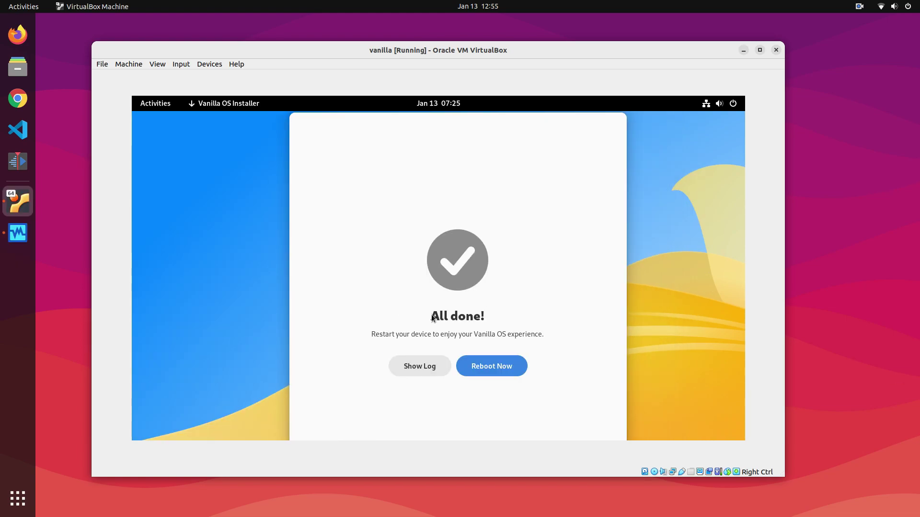
Reboot the VM after installation and launch Vanilla OS First Setup from Activities
click(498, 357)
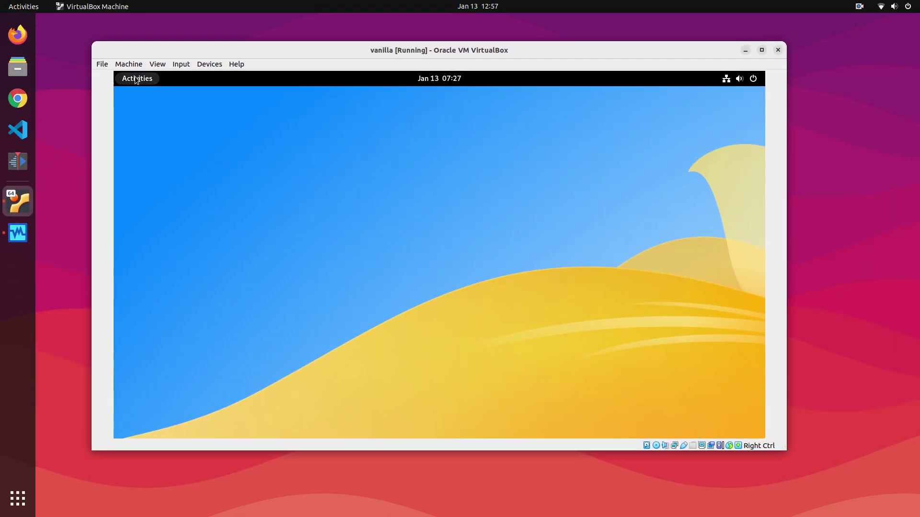
click(137, 79)
click(372, 251)
click(456, 340)
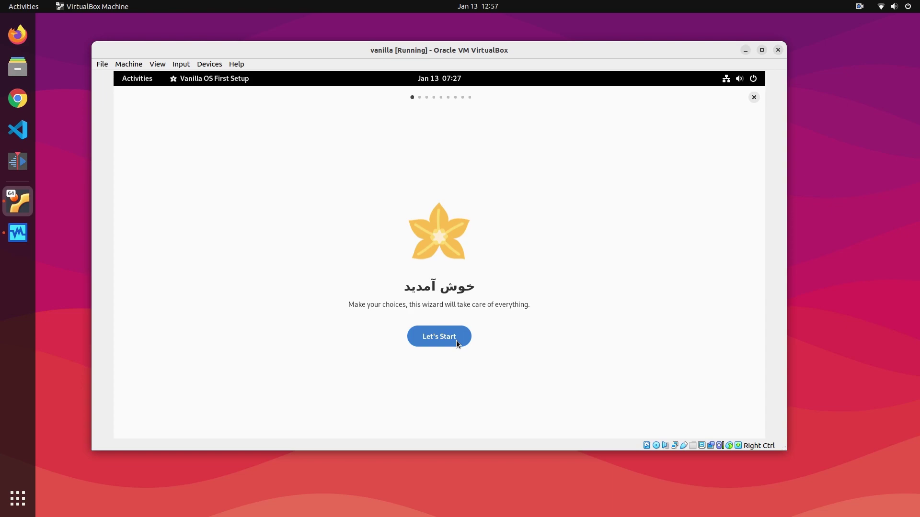
Leave the welcome page and try the dark color scheme before settling on light
click(456, 340)
click(454, 235)
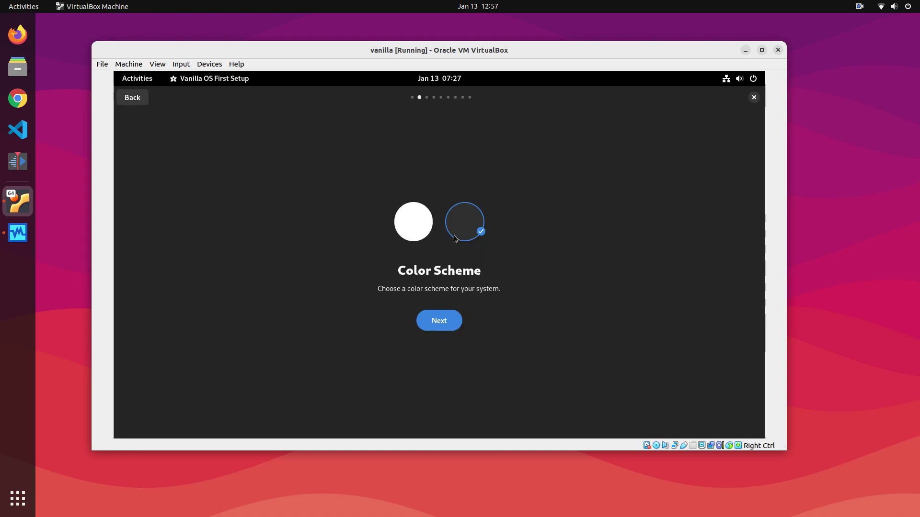
click(412, 224)
Keep Flatpak and AppImage, enable Office and Common Utilities after previewing their app lists
click(427, 319)
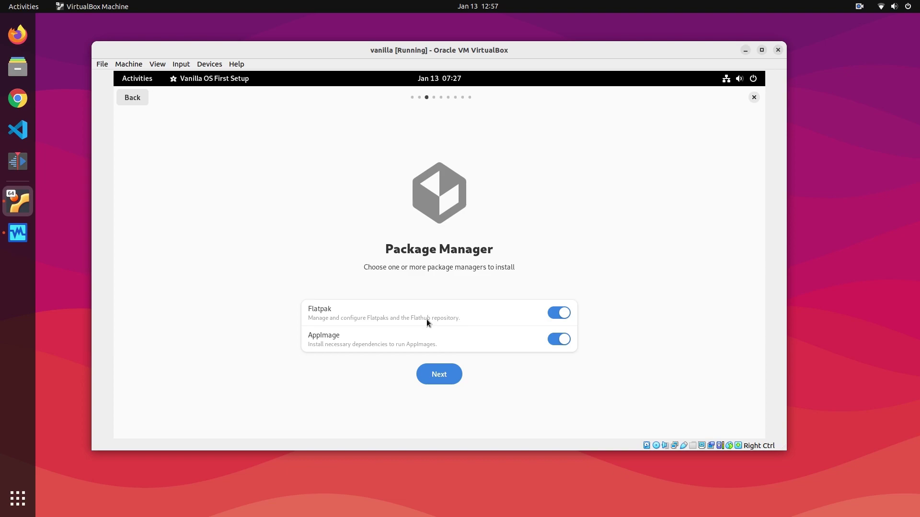
click(450, 375)
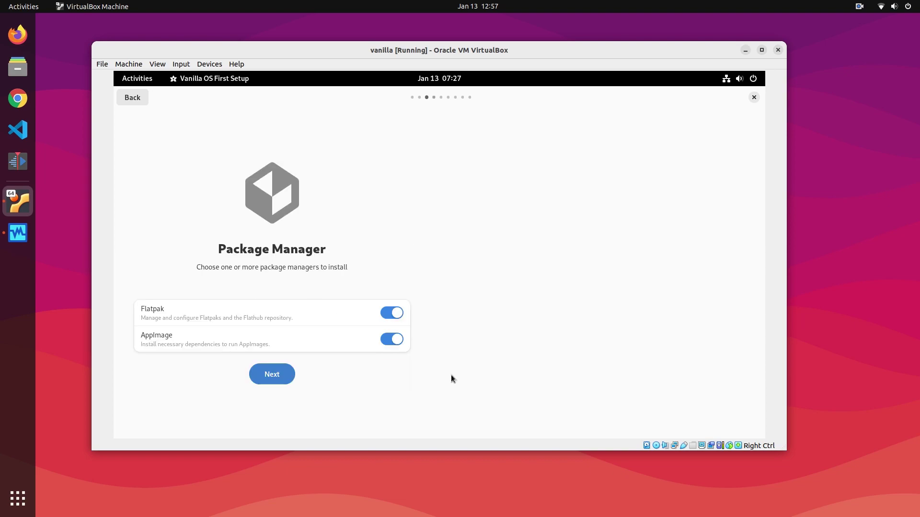
click(538, 326)
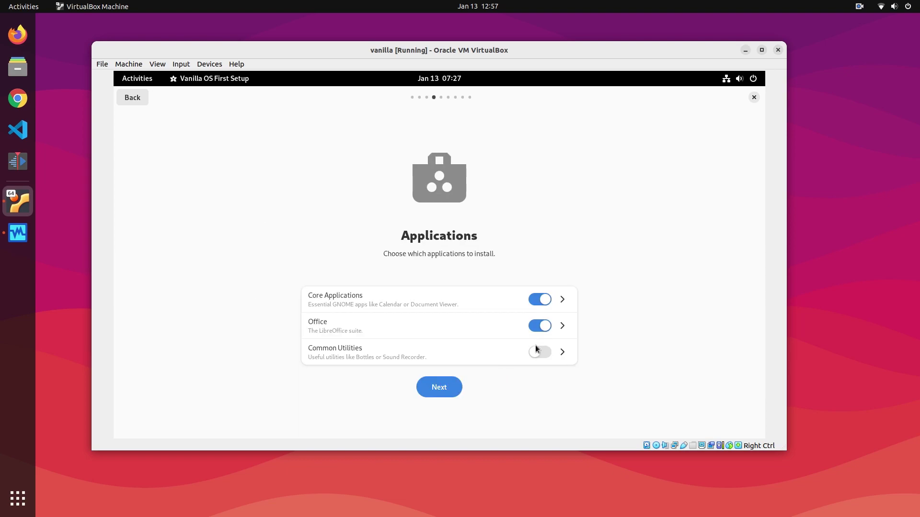
click(539, 353)
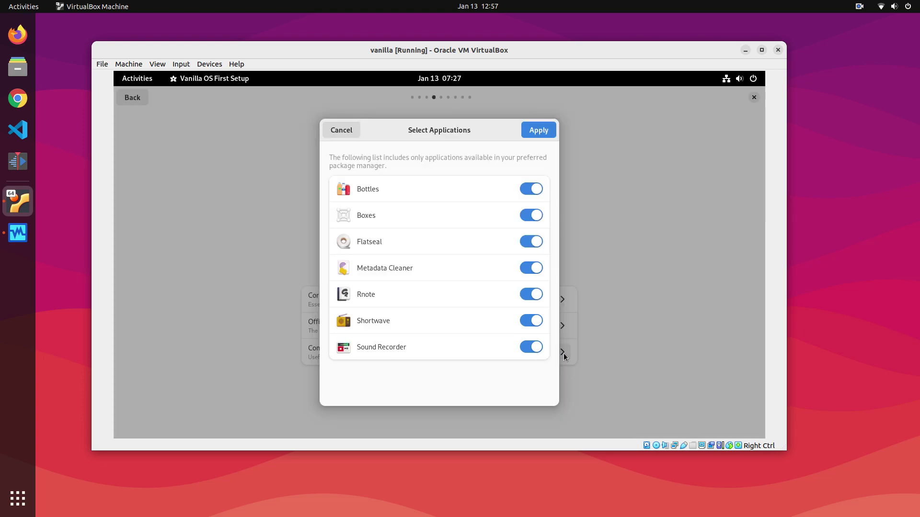
click(562, 352)
click(334, 131)
click(563, 328)
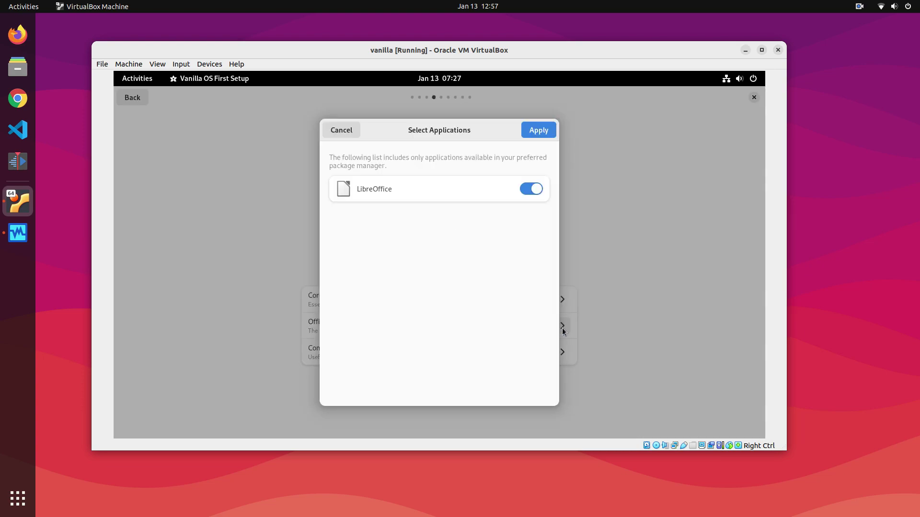
click(532, 132)
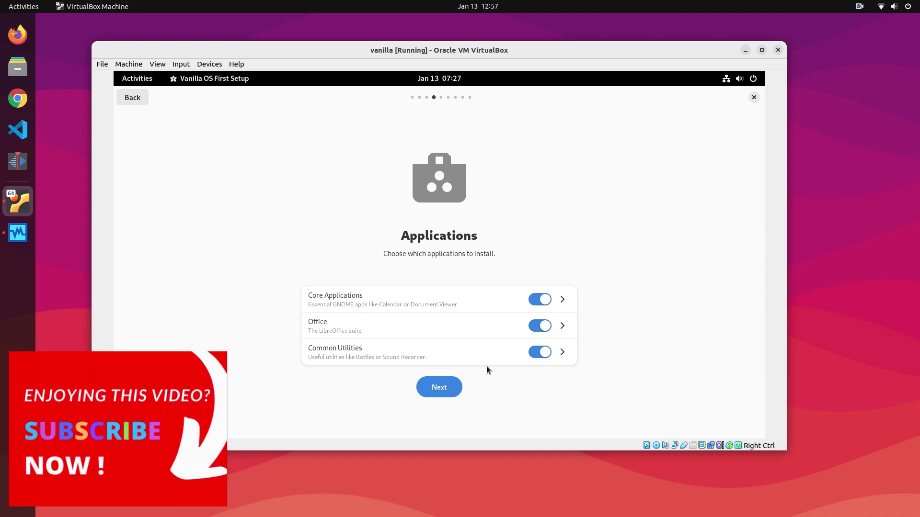
click(448, 383)
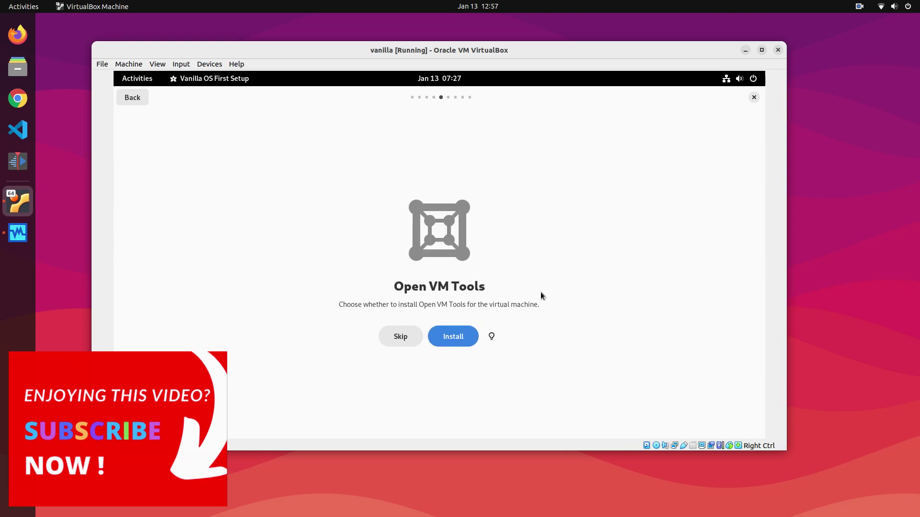
Read the Open VM Tools explanation, then choose to install Open VM Tools and restricted codecs
click(491, 338)
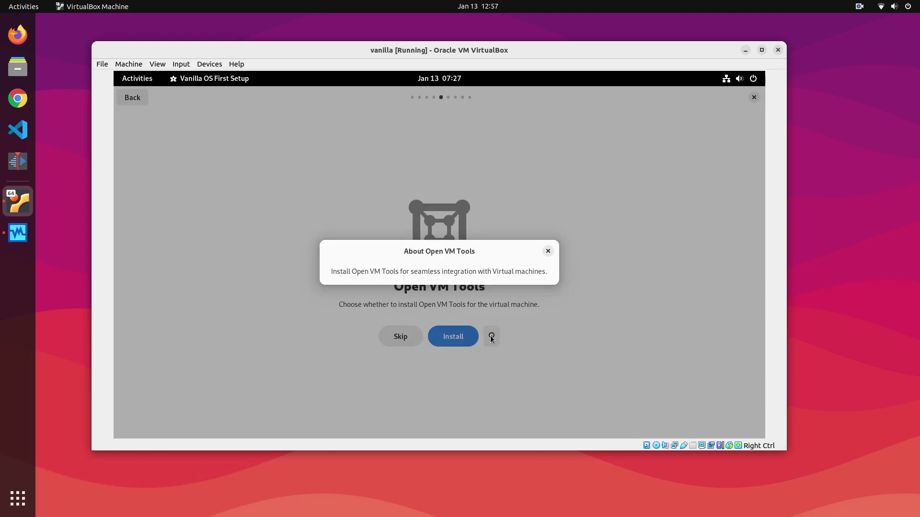
click(547, 250)
click(452, 334)
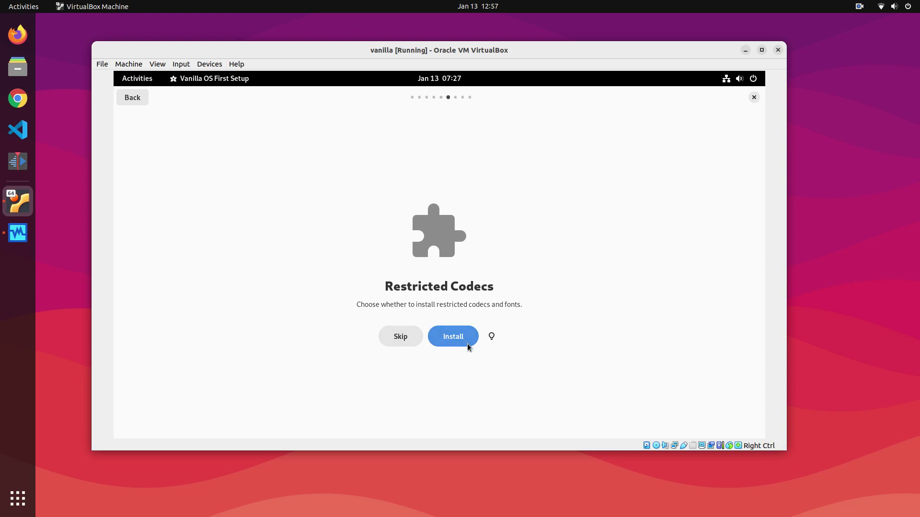
click(467, 344)
Continue past the extra settings and authorise the changes with the user password
click(436, 359)
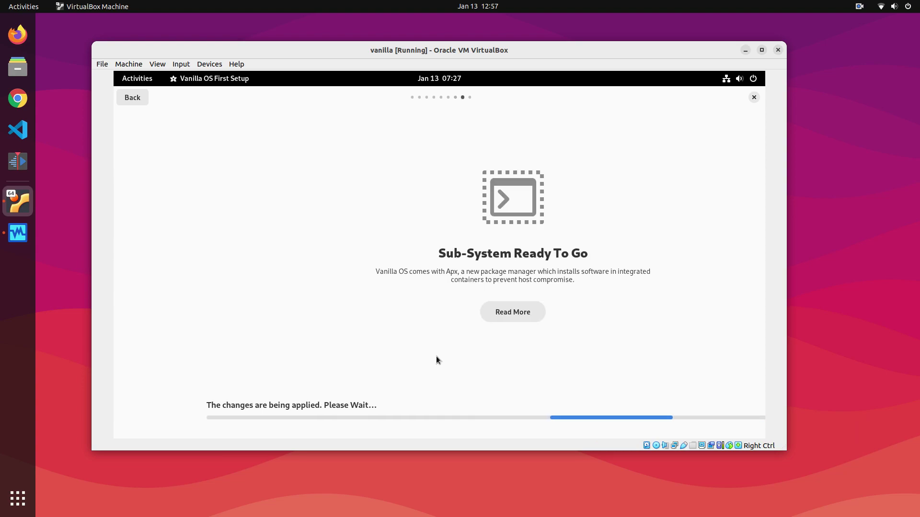
text(1)
key(Return)
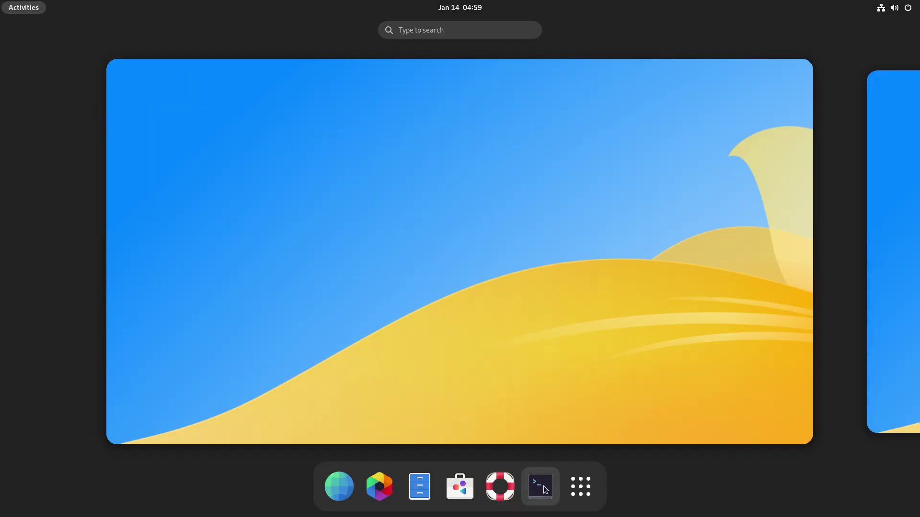
Open Console from the dock, centre its window, and run 'apx install vlc'
click(540, 486)
drag(199, 44, 338, 111)
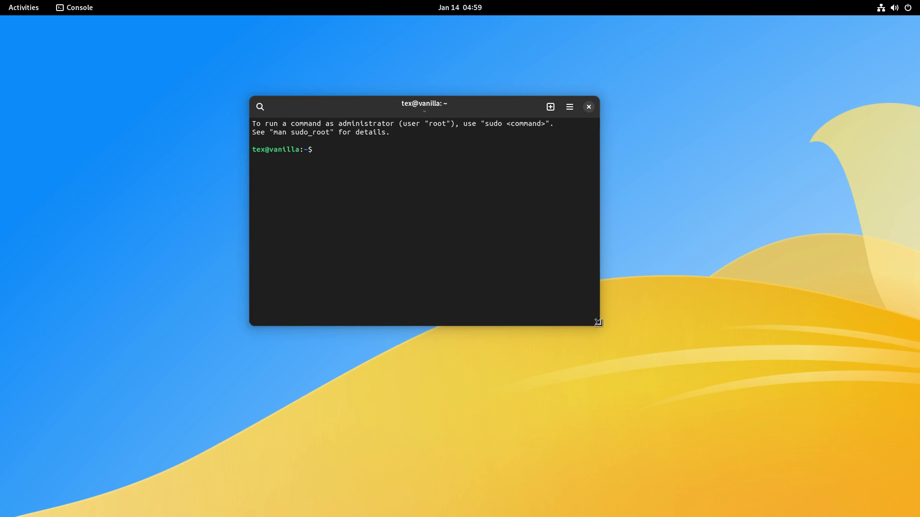
text(apx install vlc)
key(Return)
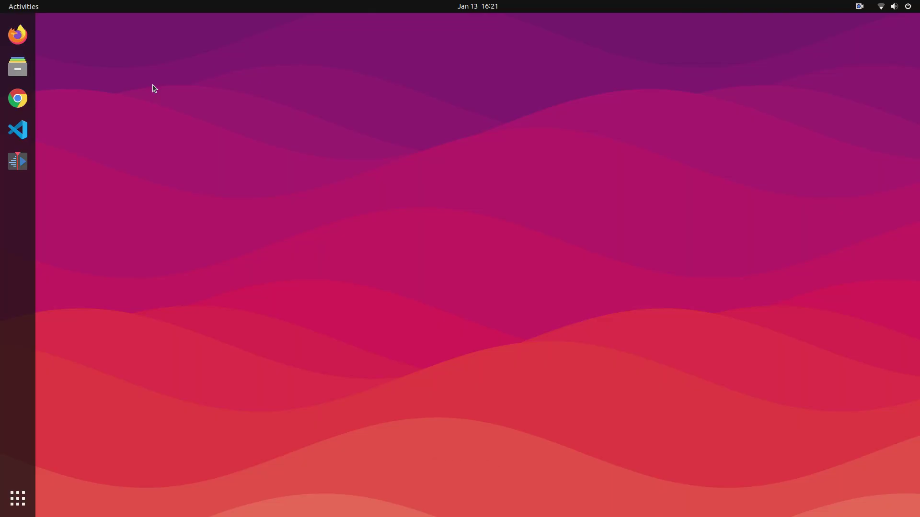
Launch GNOME Boxes by searching 'box' in Activities
key(super)
text(box)
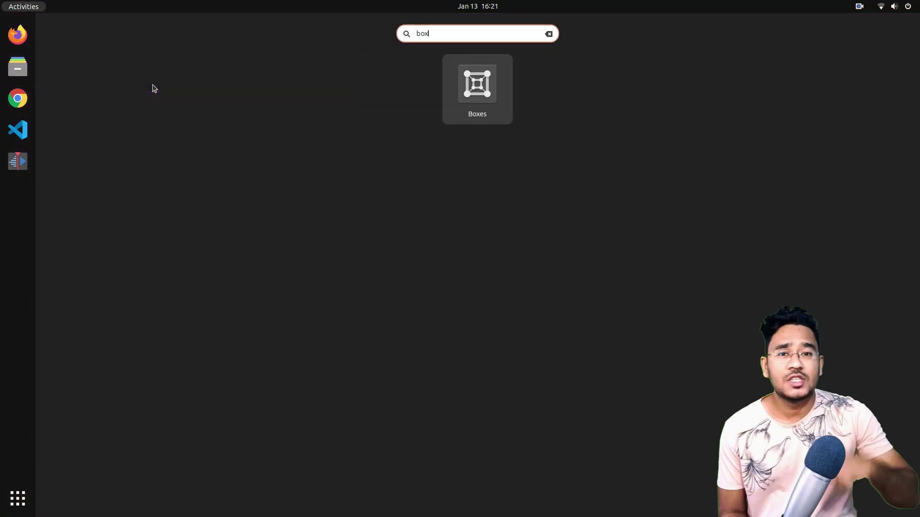
key(Return)
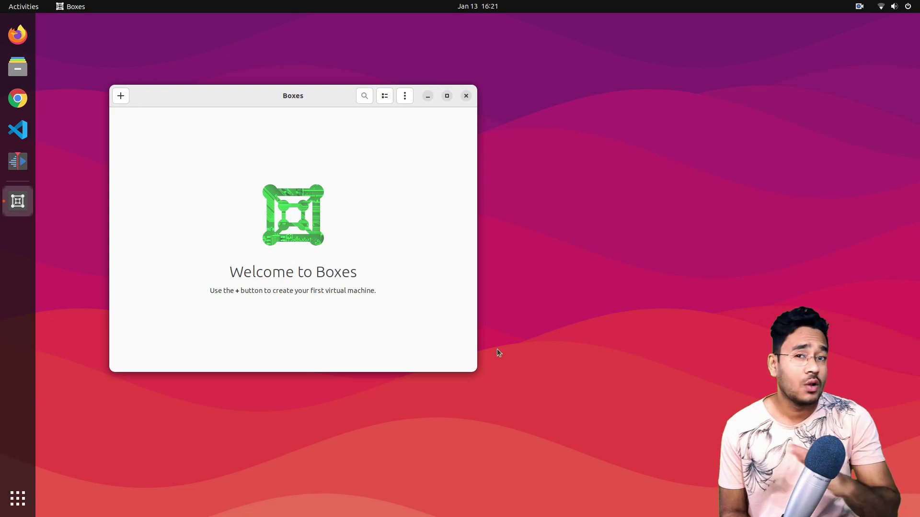
drag(314, 99, 408, 102)
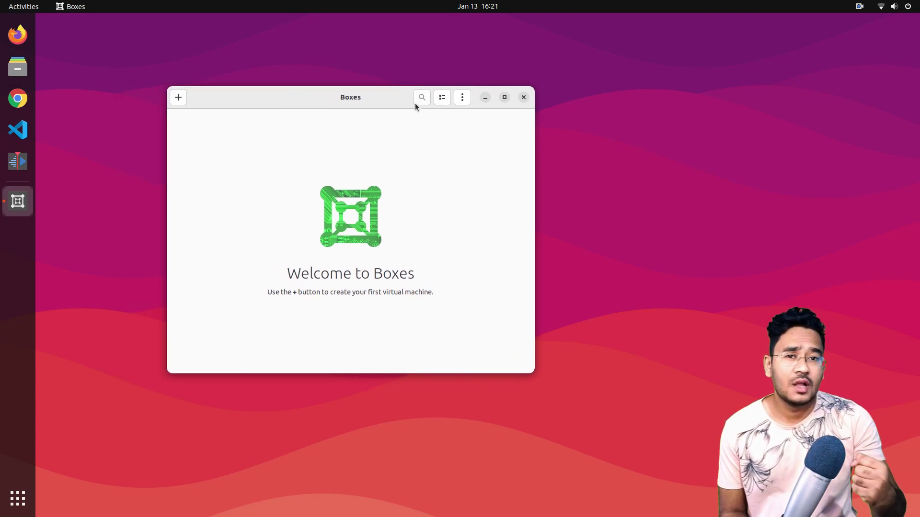
Look over the About Boxes details, then begin creating a new virtual machine
click(461, 97)
click(464, 151)
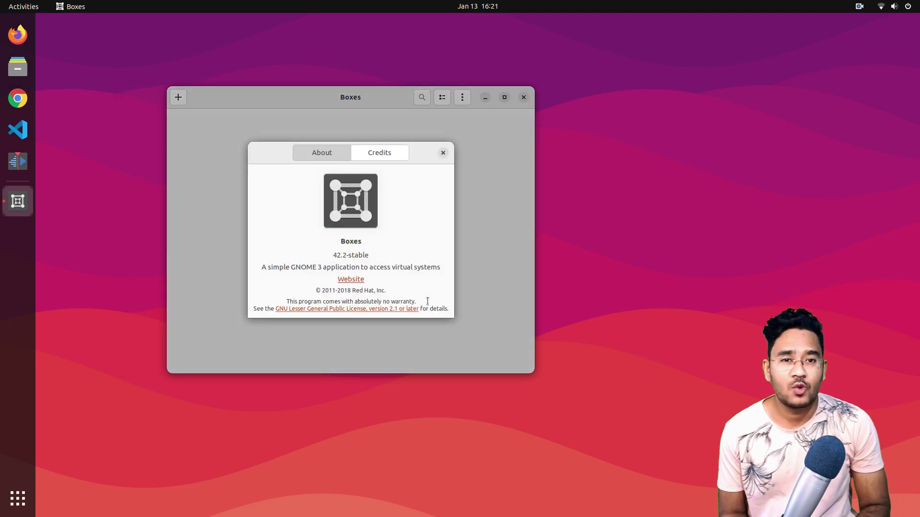
triple_click(394, 267)
click(443, 152)
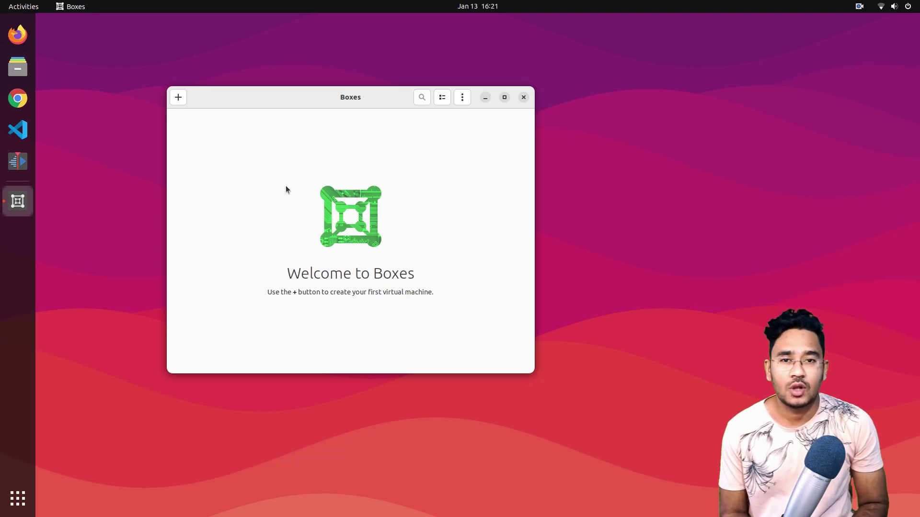
click(178, 97)
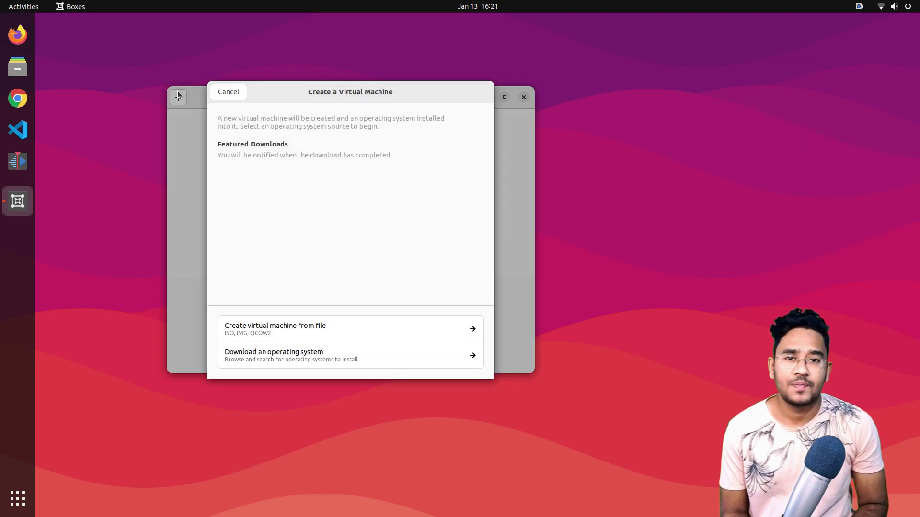
Create the machine from the VanillaOS ISO image in the Downloads folder
click(302, 332)
click(101, 123)
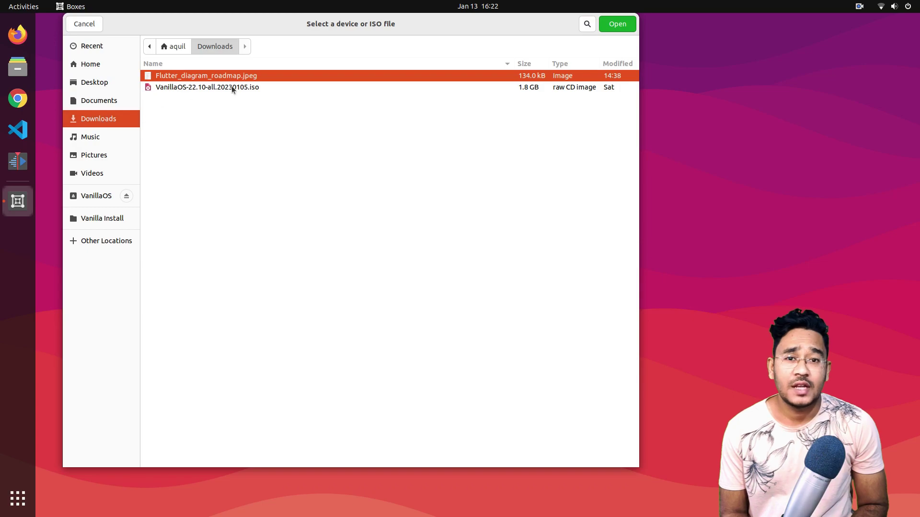
click(229, 87)
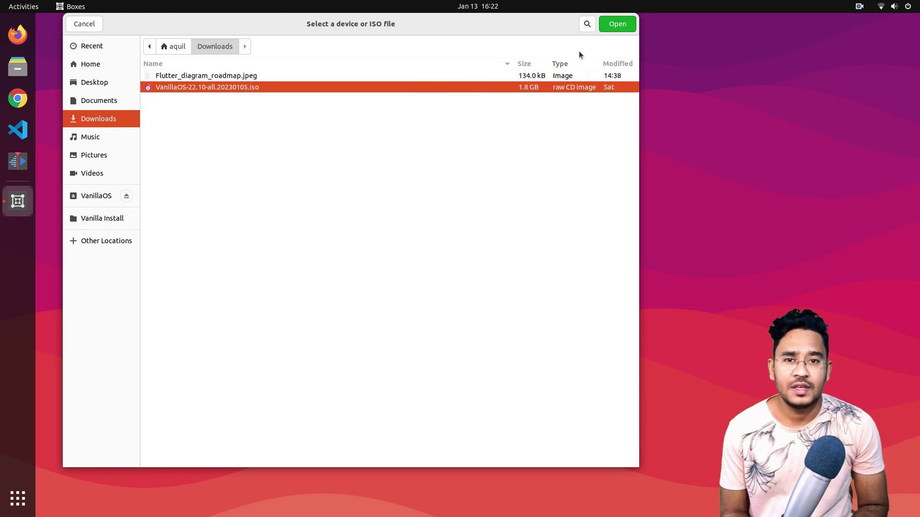
click(627, 30)
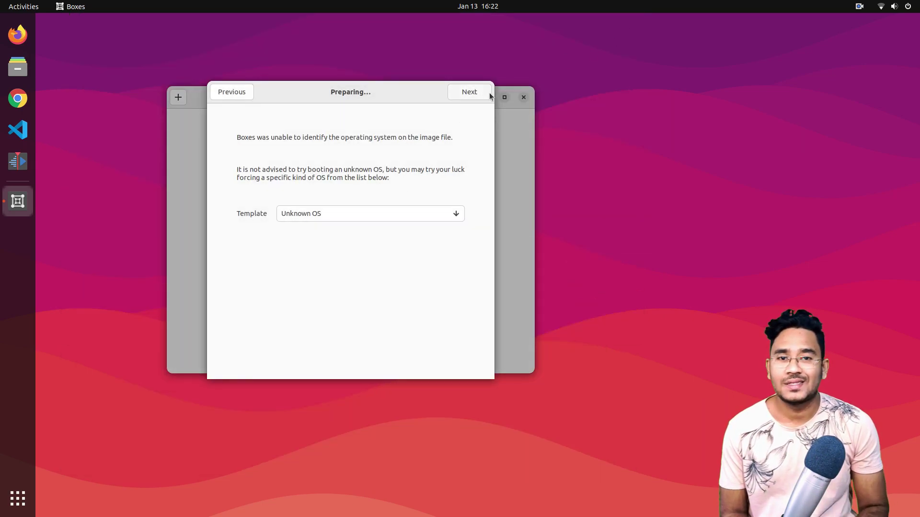
click(456, 92)
Set memory to 4.0 GiB and the storage limit to 55 GiB, then create the box
click(418, 151)
key(BackSpace)
text(4)
double_click(406, 177)
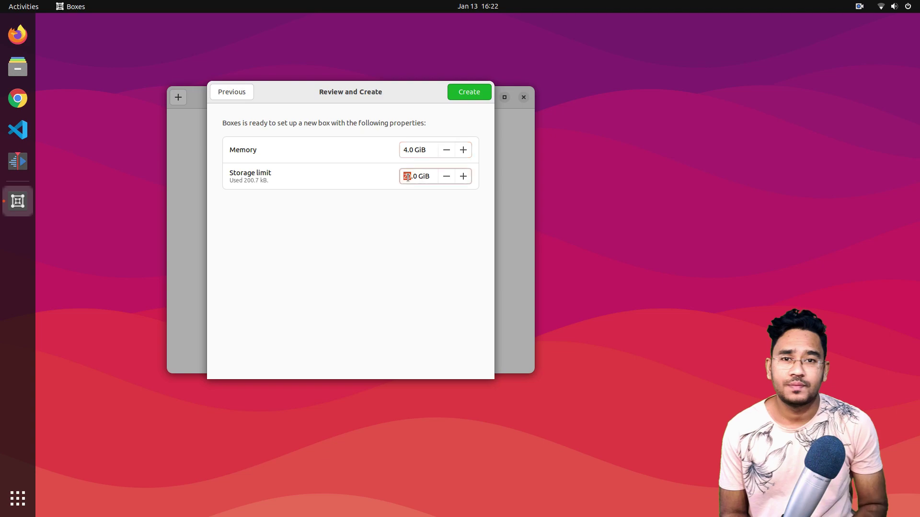
text(55)
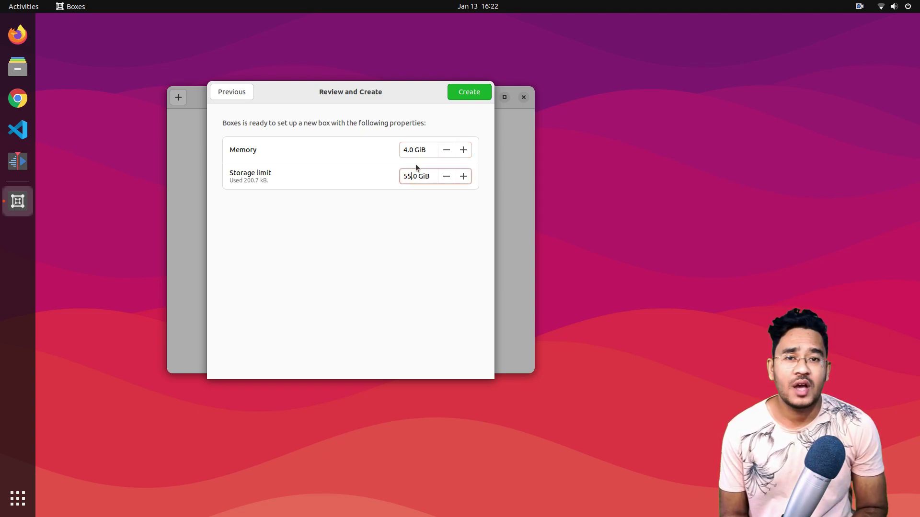
click(469, 91)
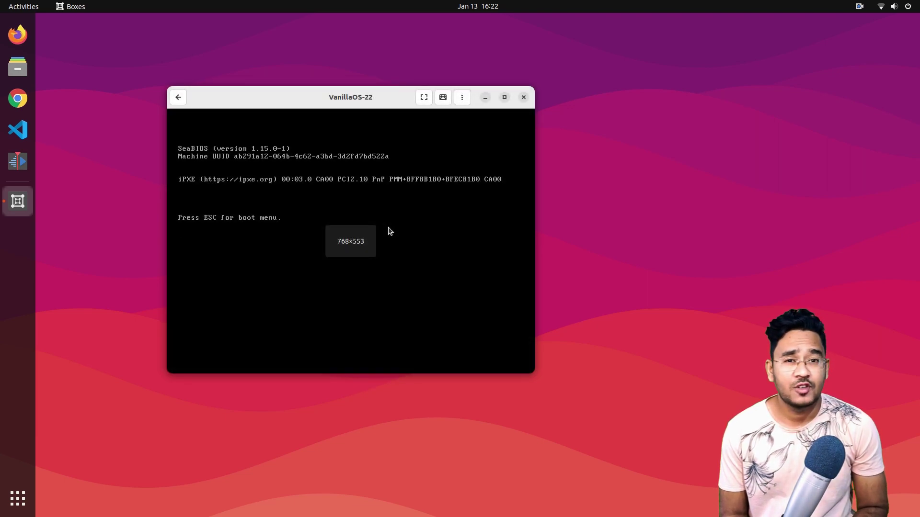
Enlarge the VM window, start the installation, and keep the default language
drag(533, 373, 709, 436)
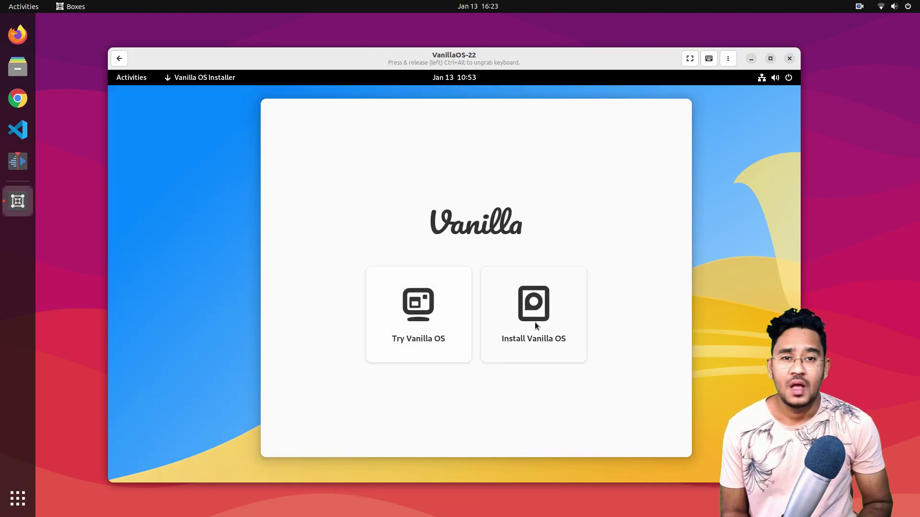
click(534, 323)
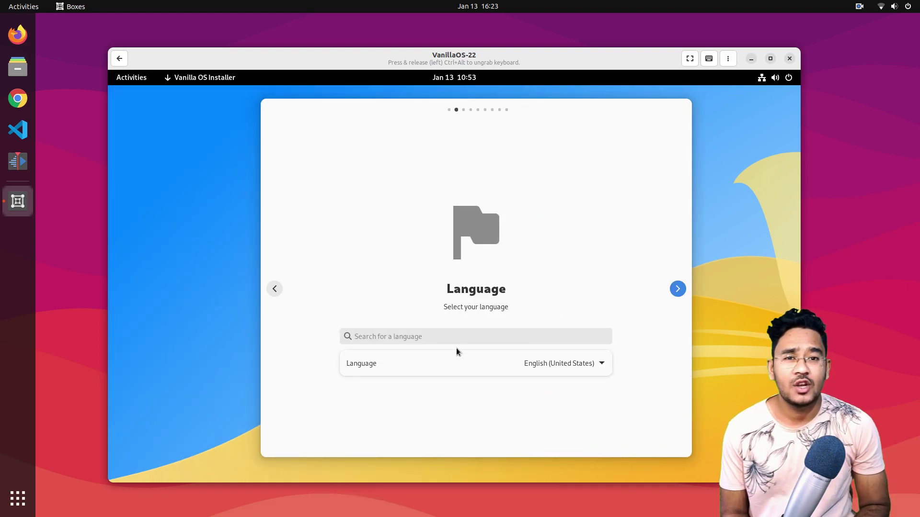
click(441, 336)
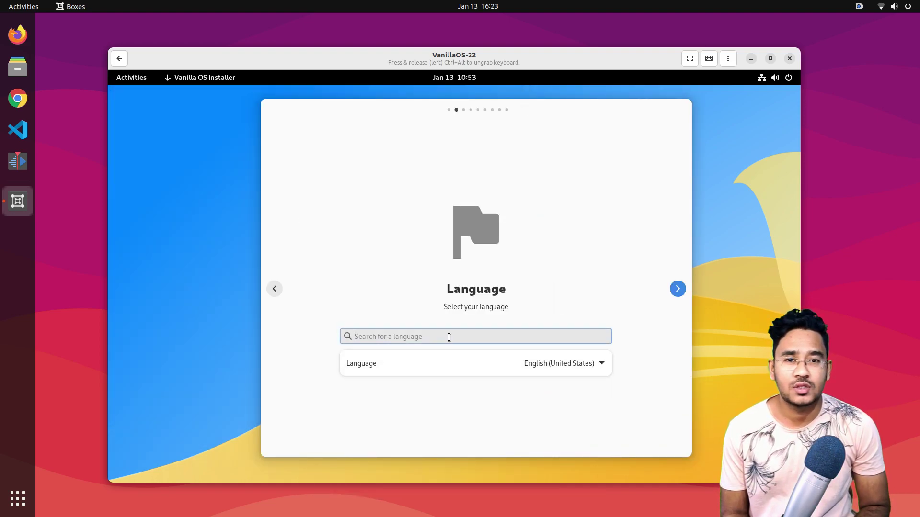
click(602, 364)
scroll(599, 260, down, 1)
scroll(599, 258, up, 1)
click(518, 268)
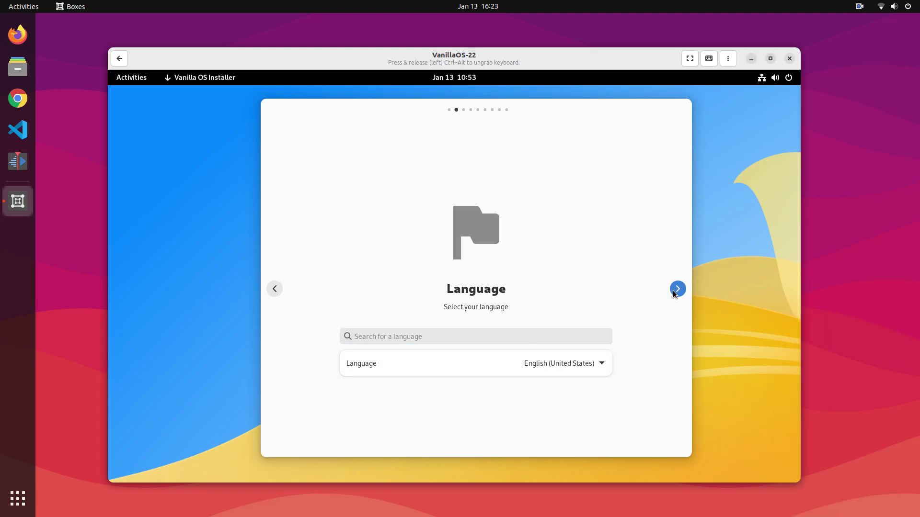
click(677, 289)
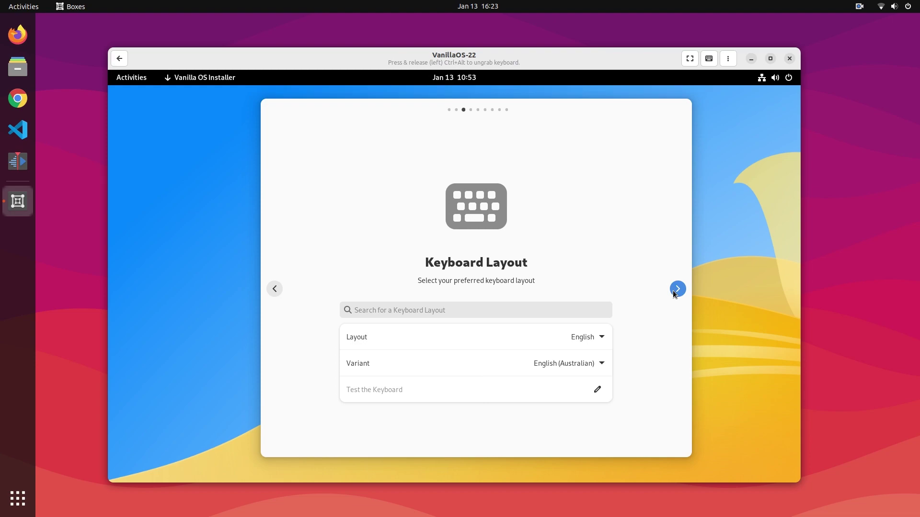
Keep the default keyboard layout, then search 'kol' to choose Asia/Kolkata and continue
click(677, 291)
click(582, 339)
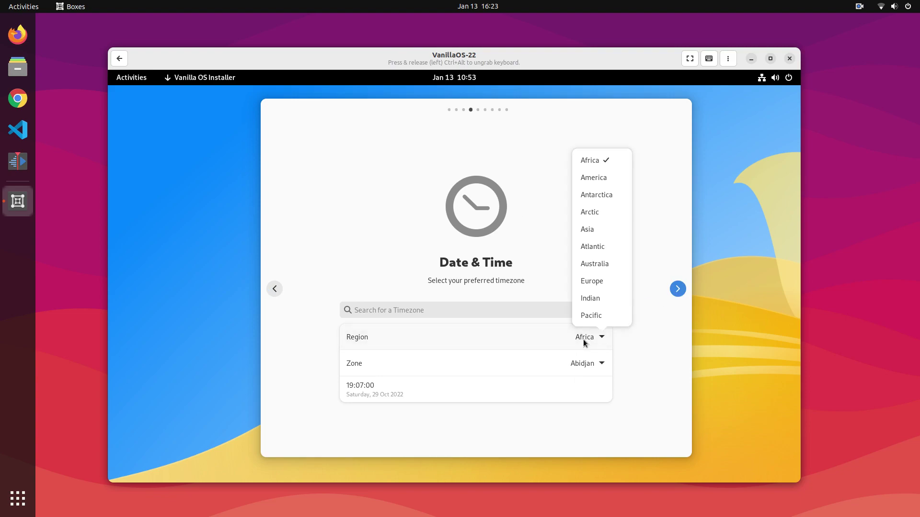
click(582, 362)
click(583, 363)
click(582, 362)
click(370, 311)
text(kol)
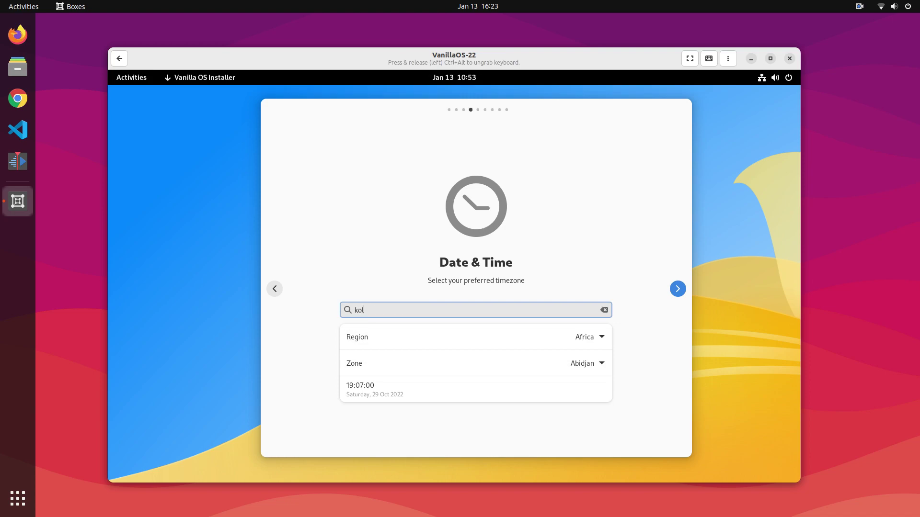
click(674, 293)
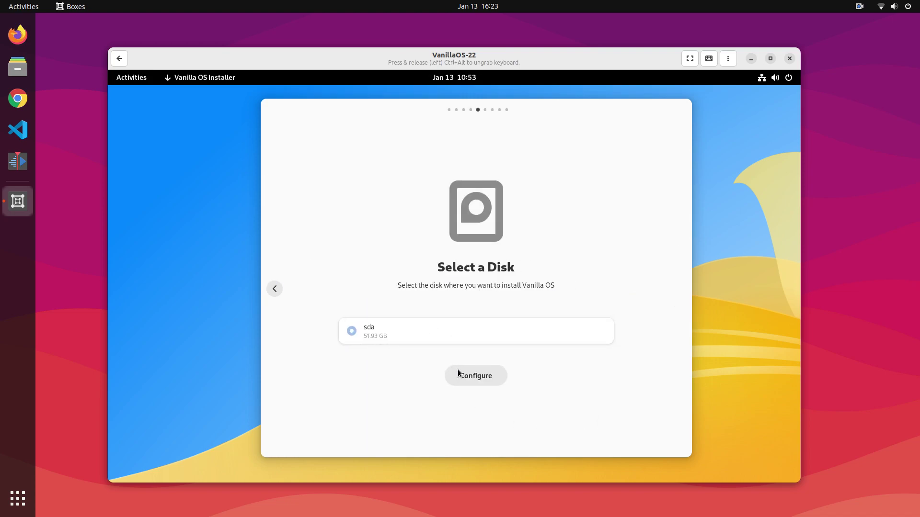
Install onto the entire /dev/sda disk and confirm the disk changes
click(476, 376)
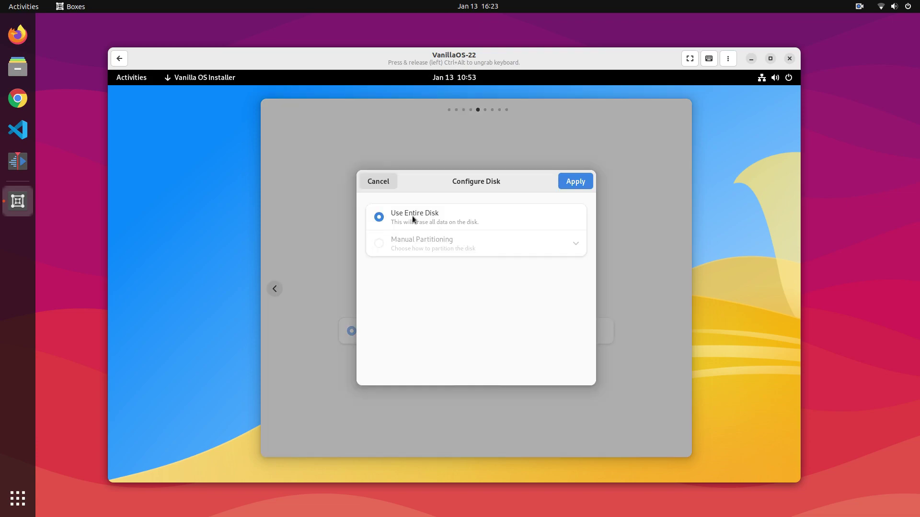
click(575, 181)
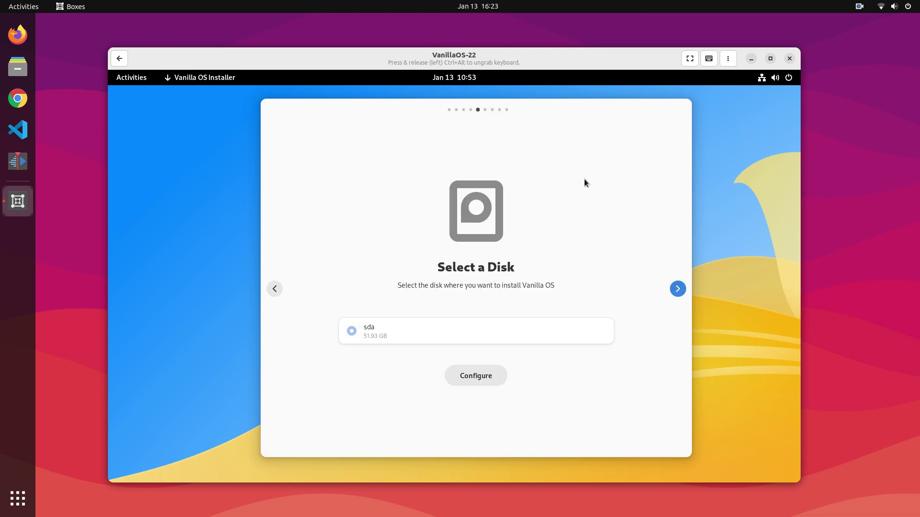
click(680, 294)
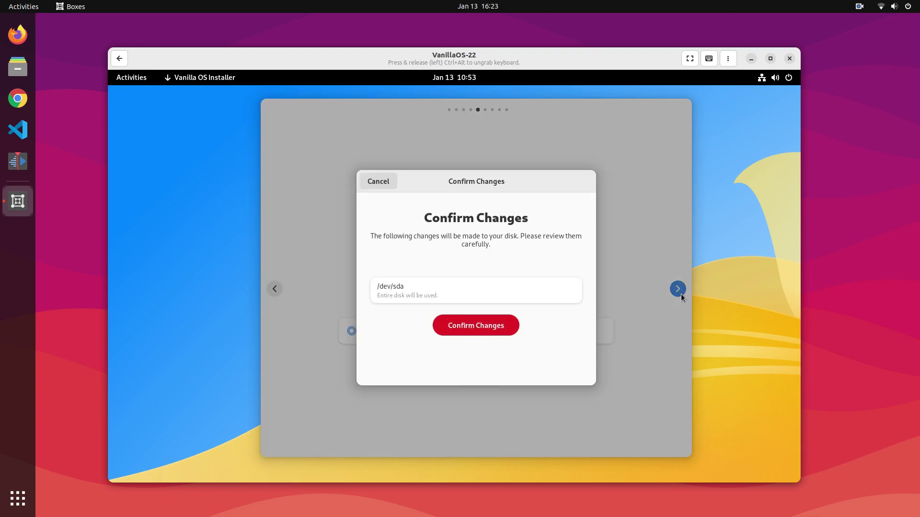
click(490, 331)
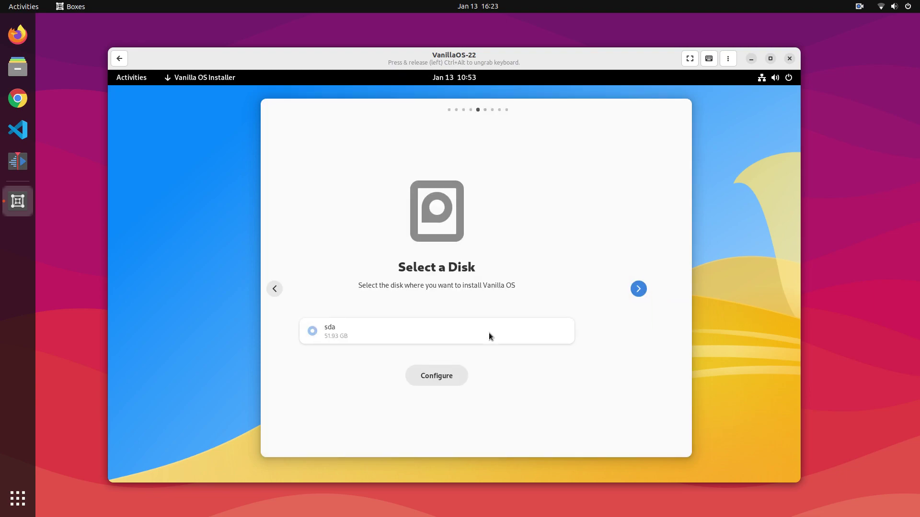
Create the user account with a full name, username and password, then continue
click(455, 309)
text(Tex)
click(412, 333)
text(te)
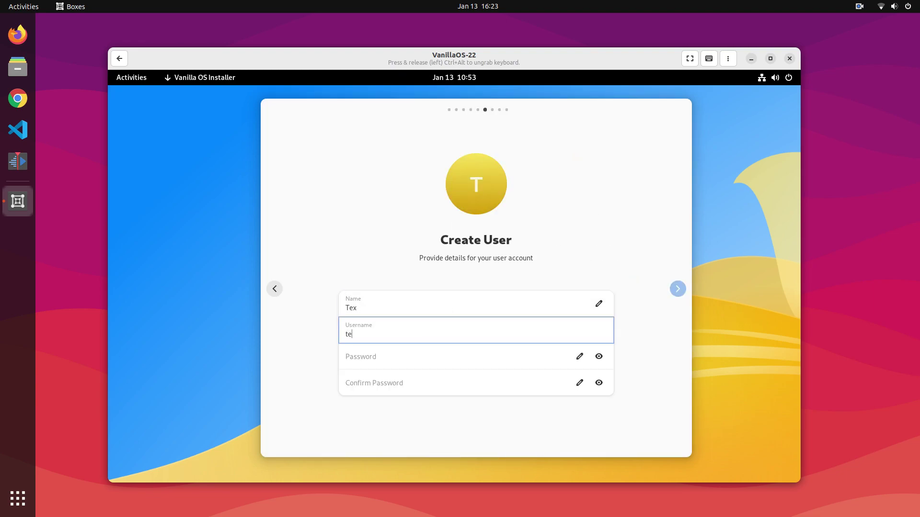
click(409, 351)
text(a)
key(Tab)
text(a)
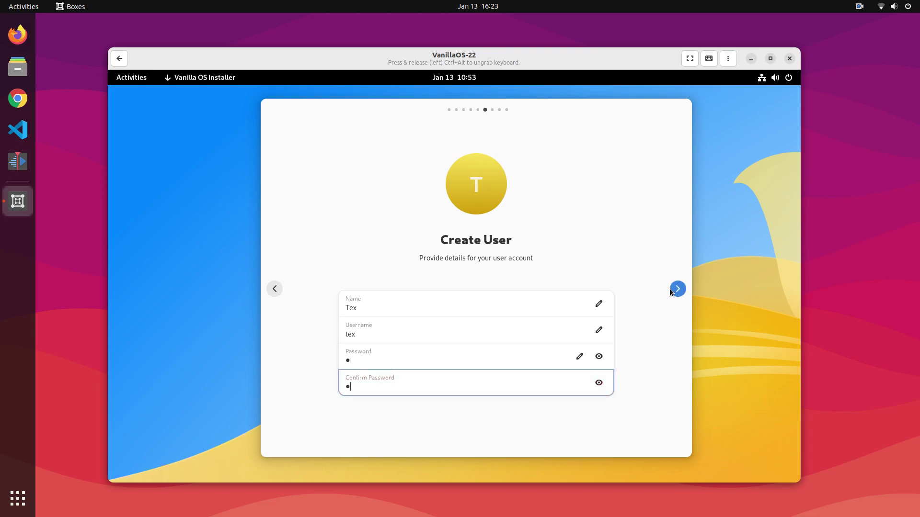
click(669, 288)
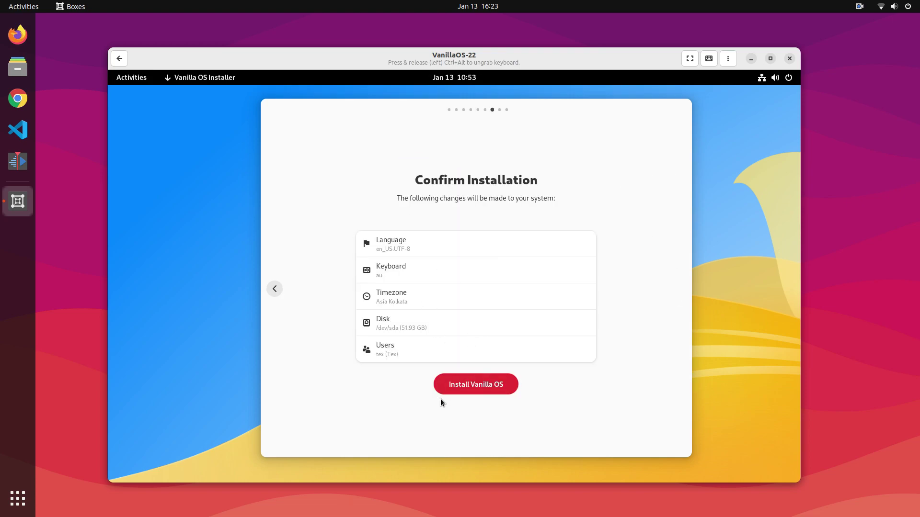
Start the Vanilla OS installation, log in, and begin the First Setup wizard
click(490, 385)
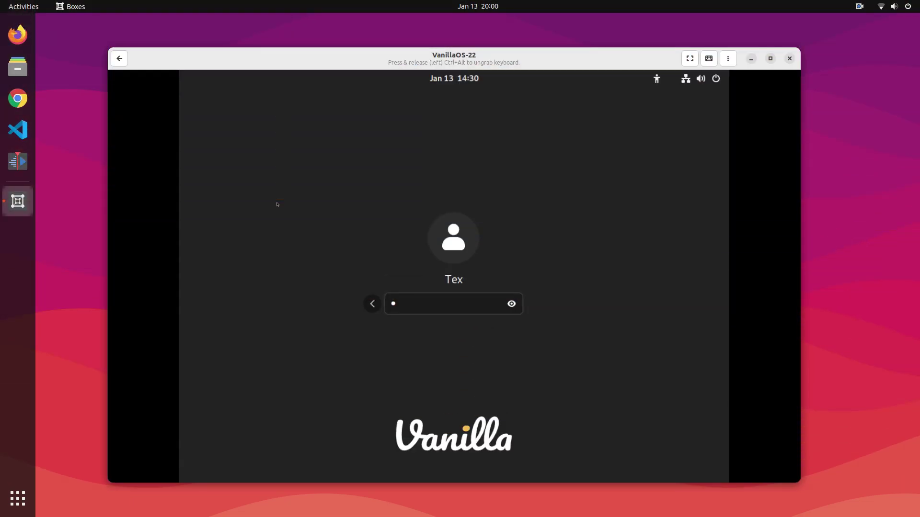
key(Return)
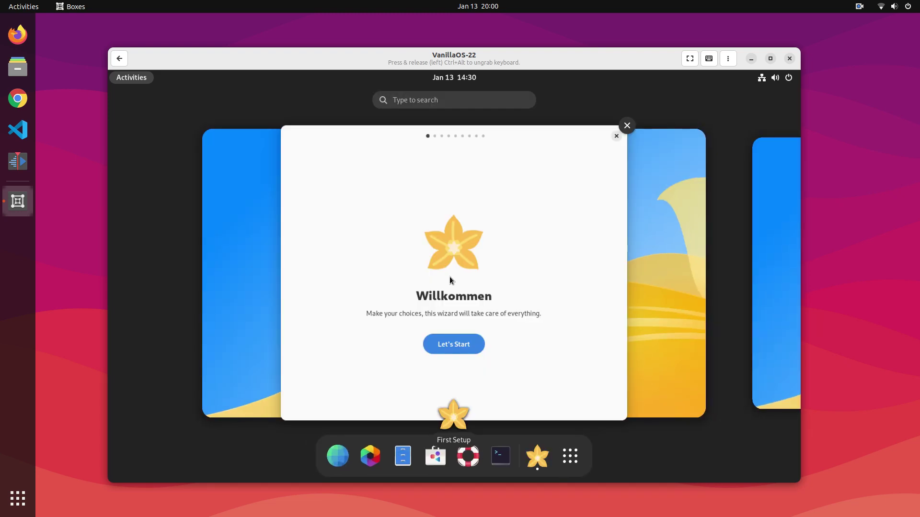
click(467, 340)
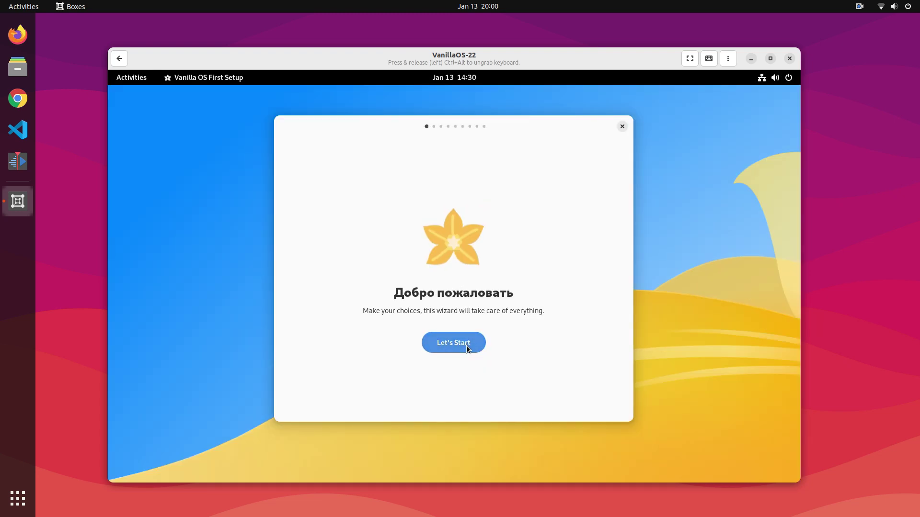
click(468, 347)
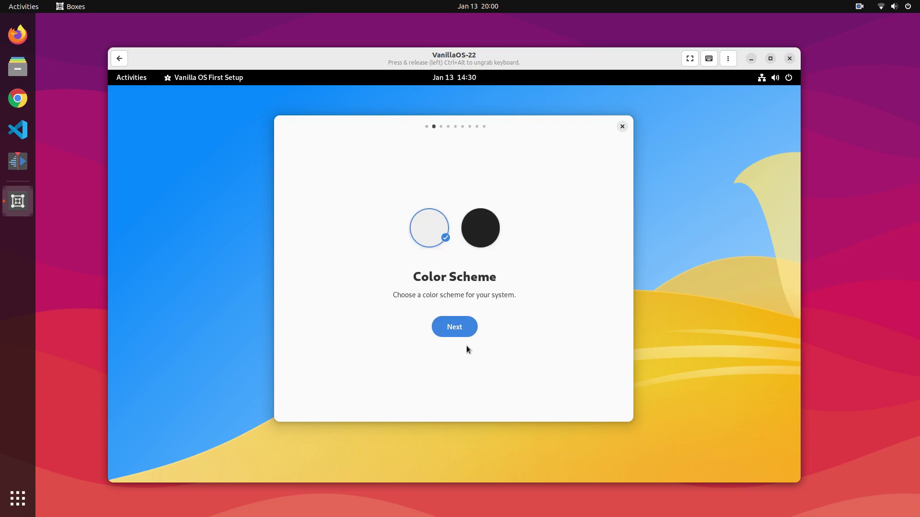
Keep the Light color scheme and leave Flatpak and AppImage enabled
click(475, 248)
click(435, 239)
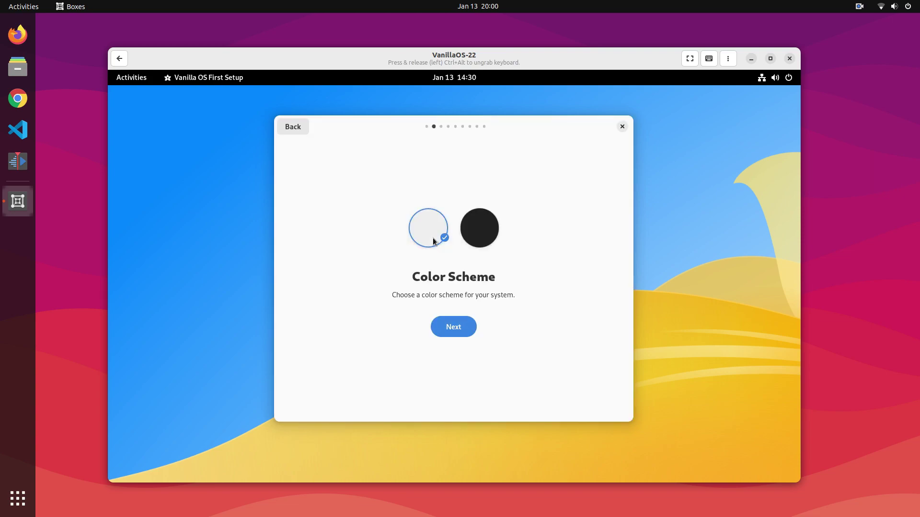
click(451, 320)
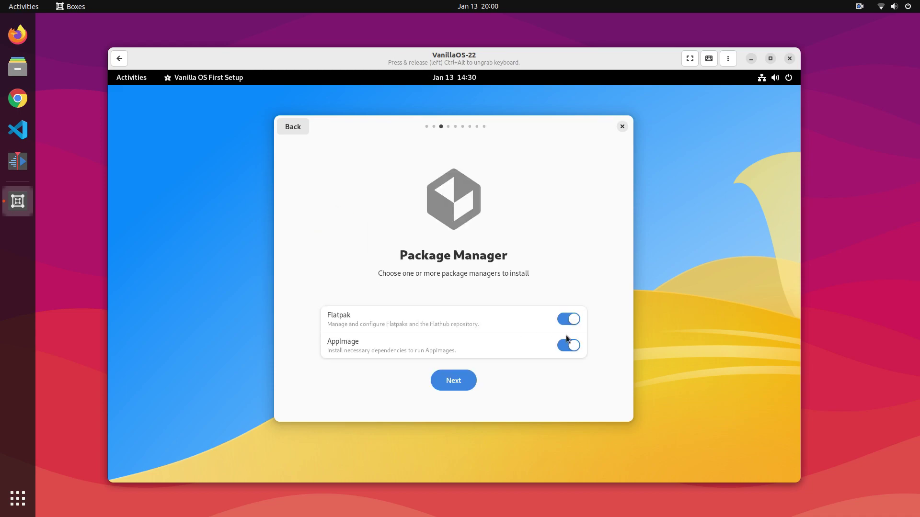
click(568, 320)
click(569, 320)
click(571, 319)
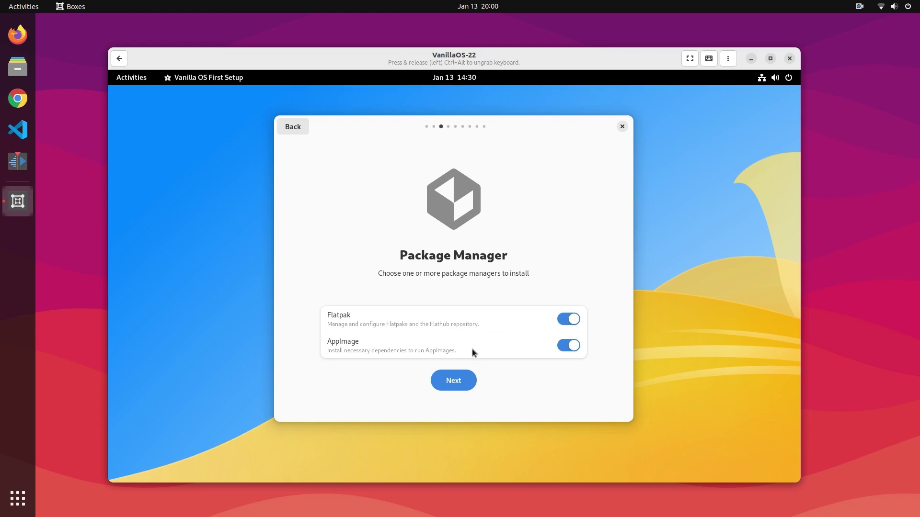
click(462, 379)
Add the Office suite and all seven Common Utilities apps to the applications
click(547, 332)
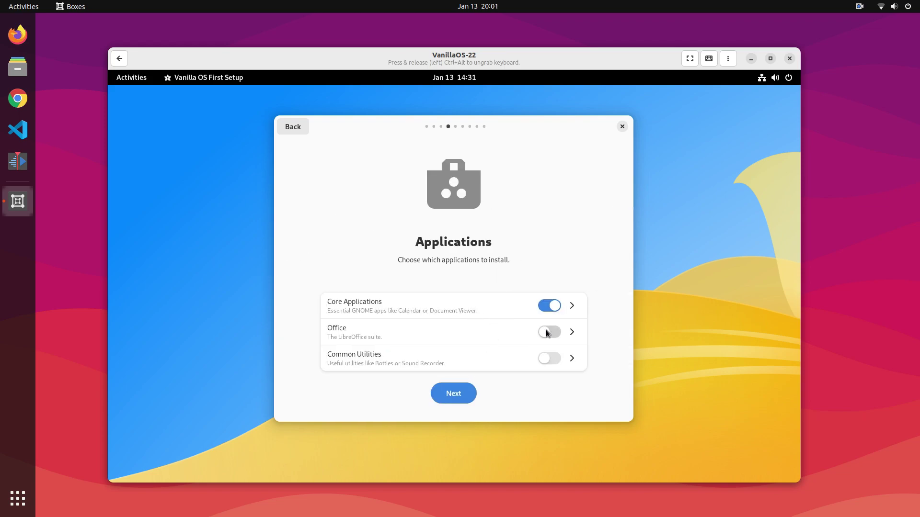
click(548, 363)
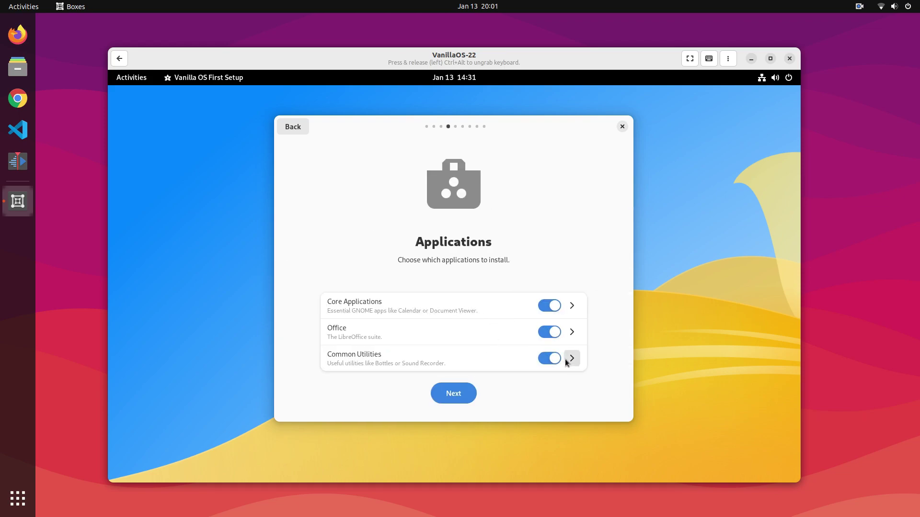
click(571, 358)
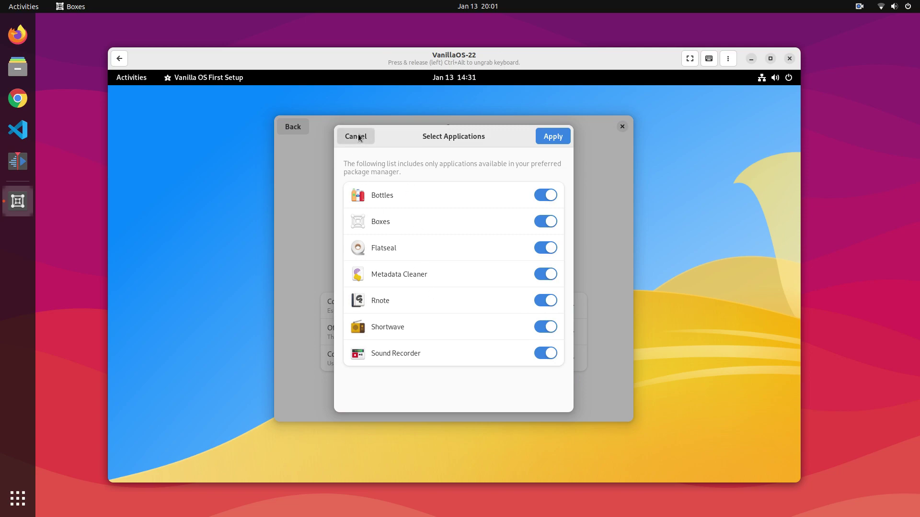
click(566, 137)
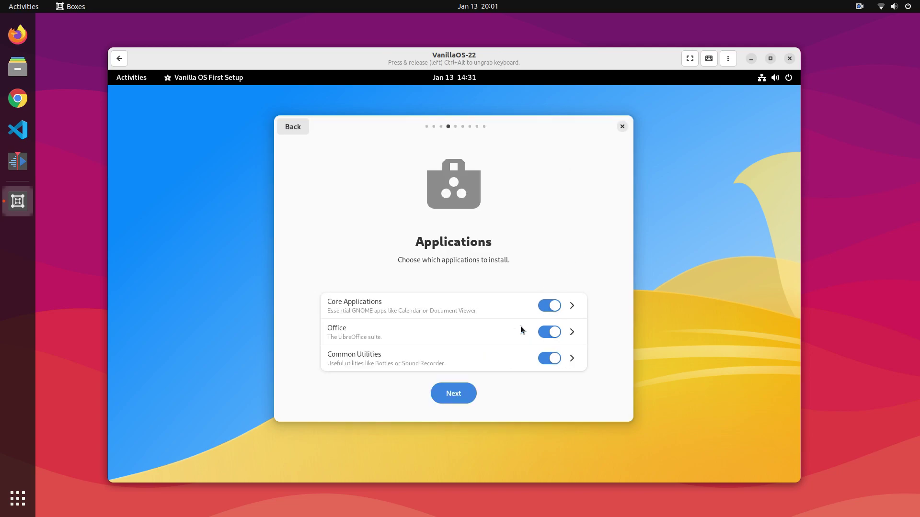
click(461, 393)
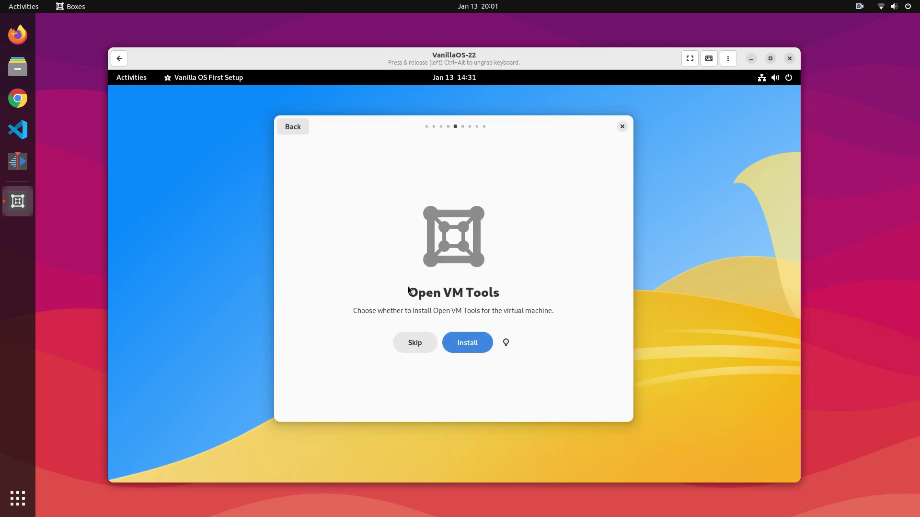
Review the Open VM Tools explanation and proceed past that step
click(506, 343)
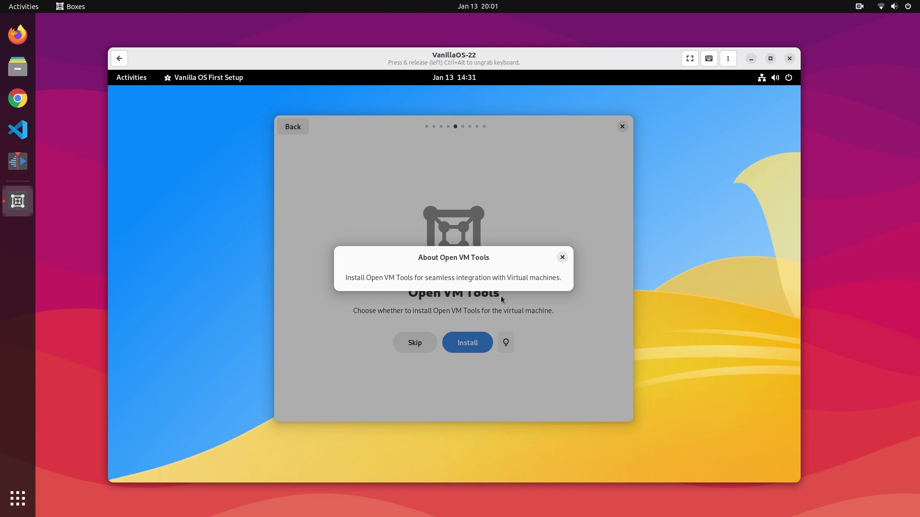
click(562, 258)
click(485, 340)
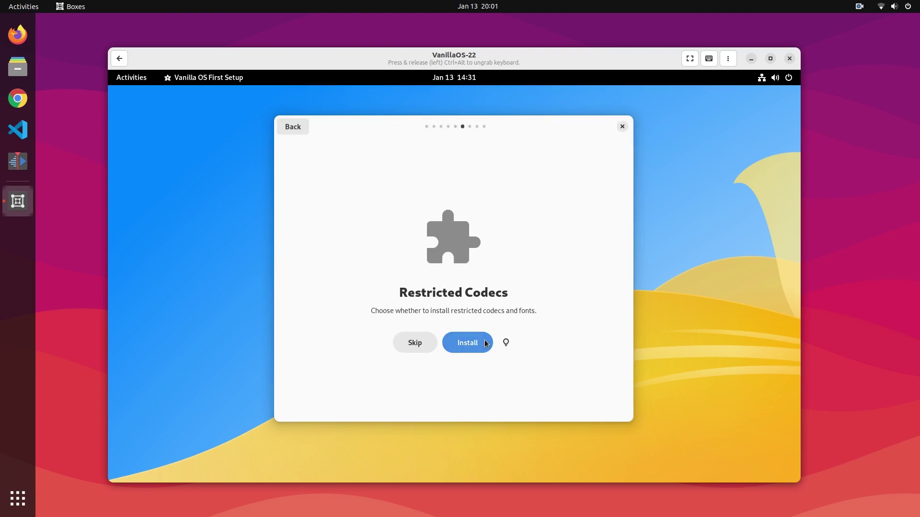
Install restricted codecs, leave Extra Settings unchanged, and authenticate with the administrator password
click(455, 341)
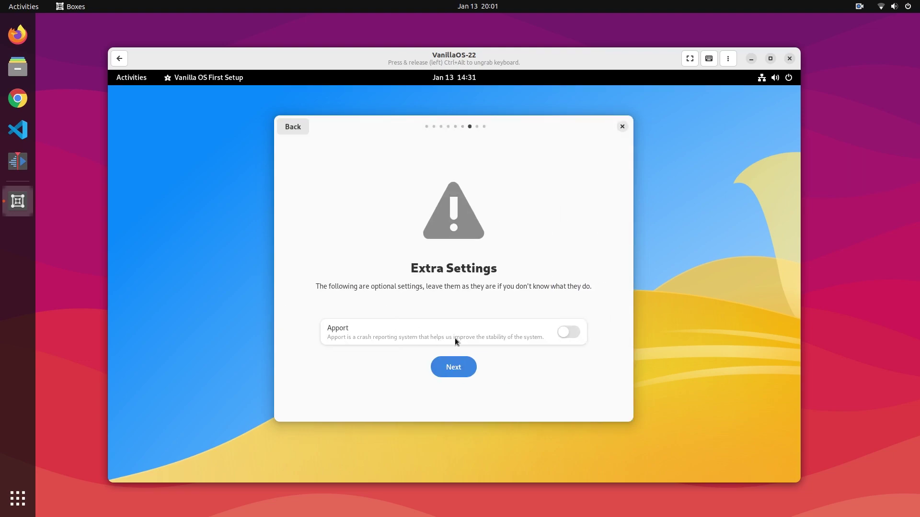
click(457, 367)
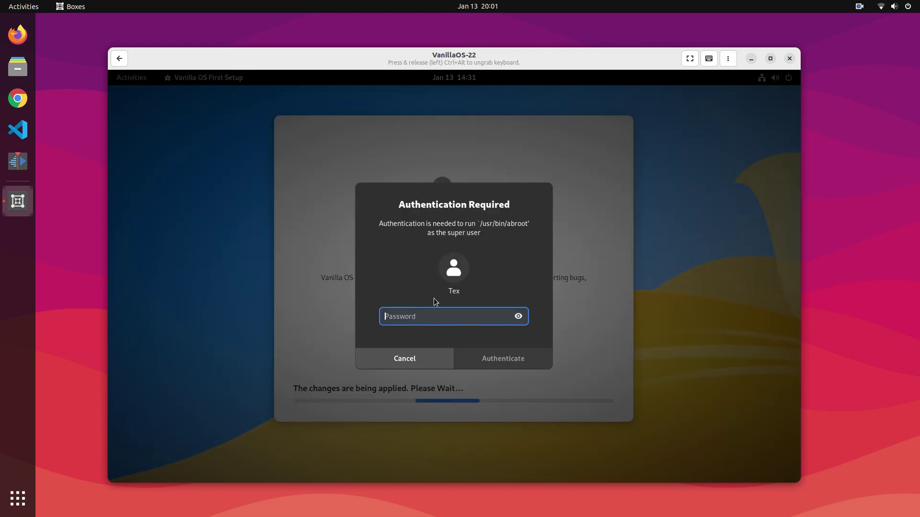
text(********)
key(Return)
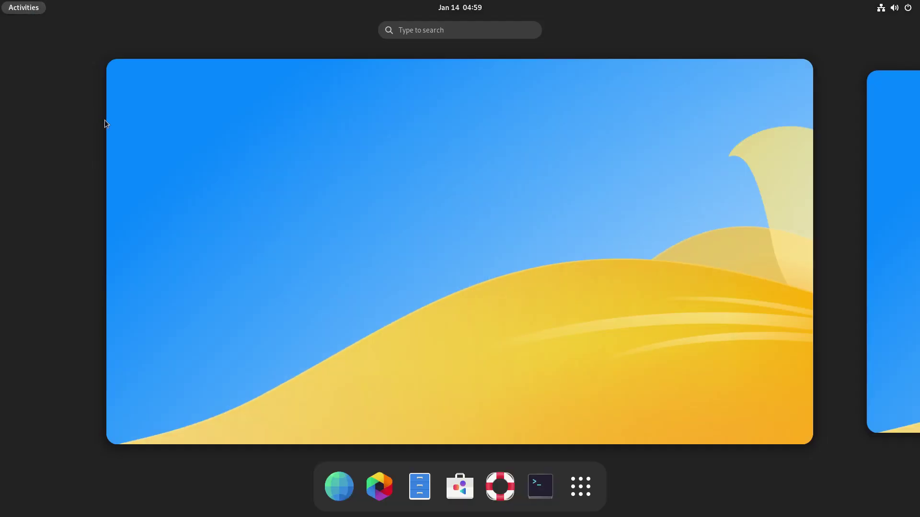
Run 'apx install vlc' in a new Console window
click(536, 484)
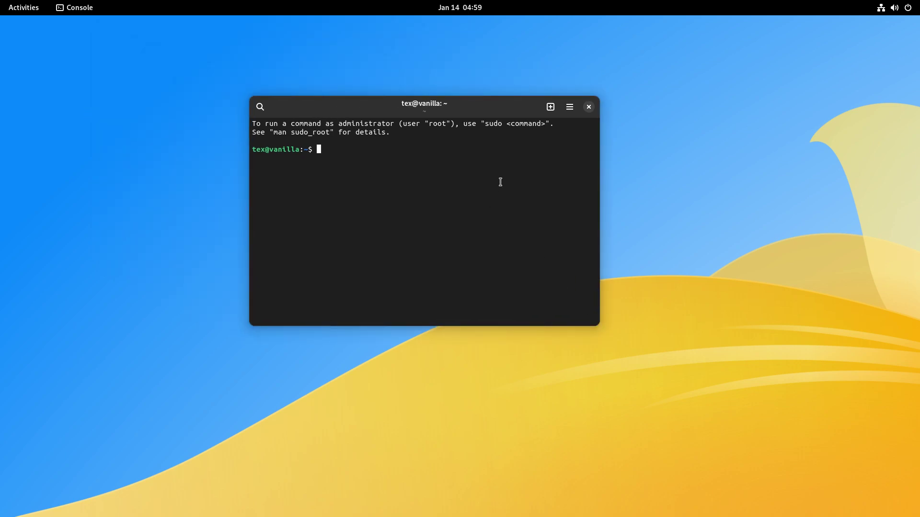
text(apx install vlc)
key(Return)
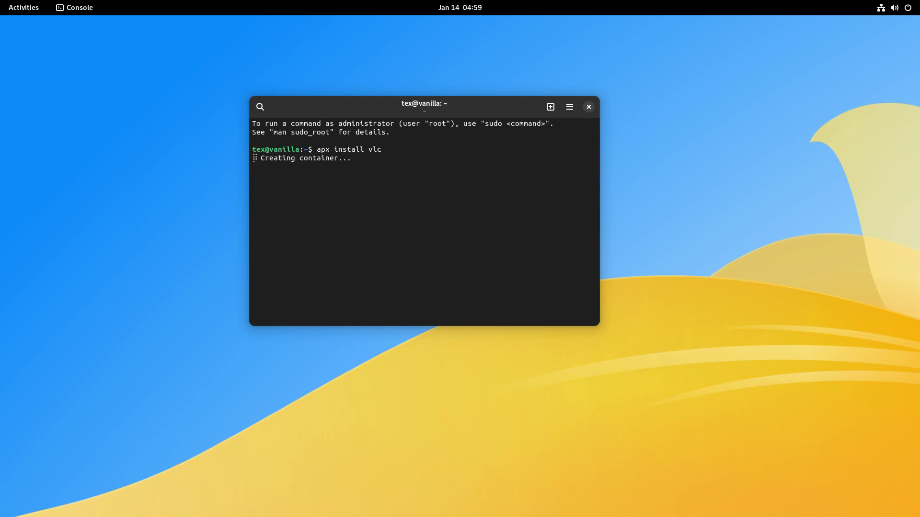